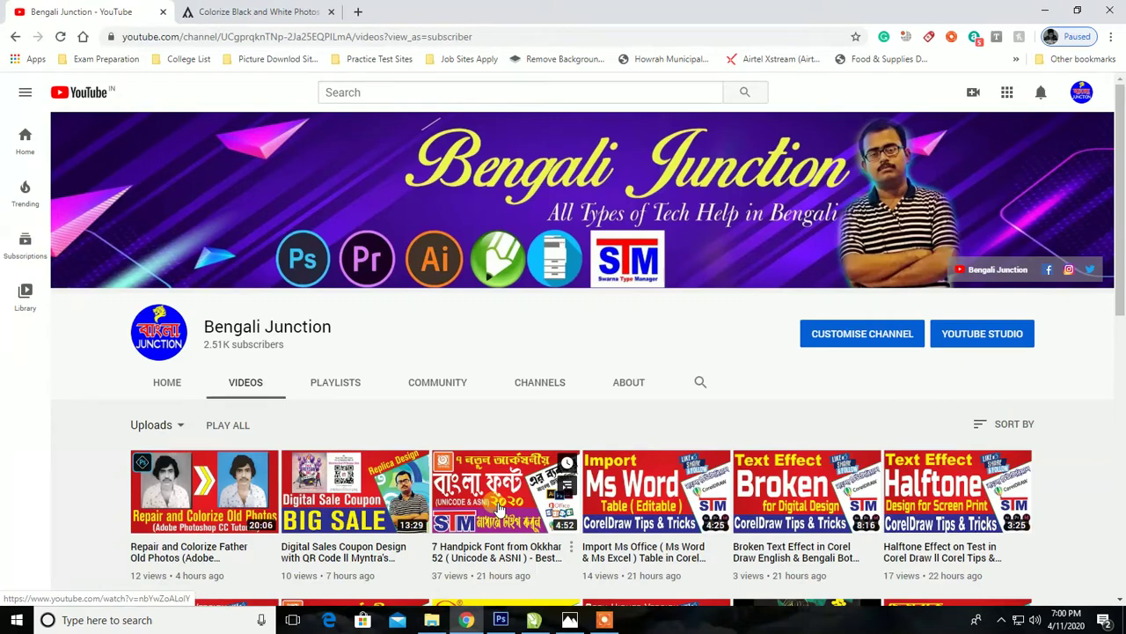
View the black-and-white grass photo in Photos, then bring up Chrome's Colorize Photos tab.
scroll(497, 506, down, 2)
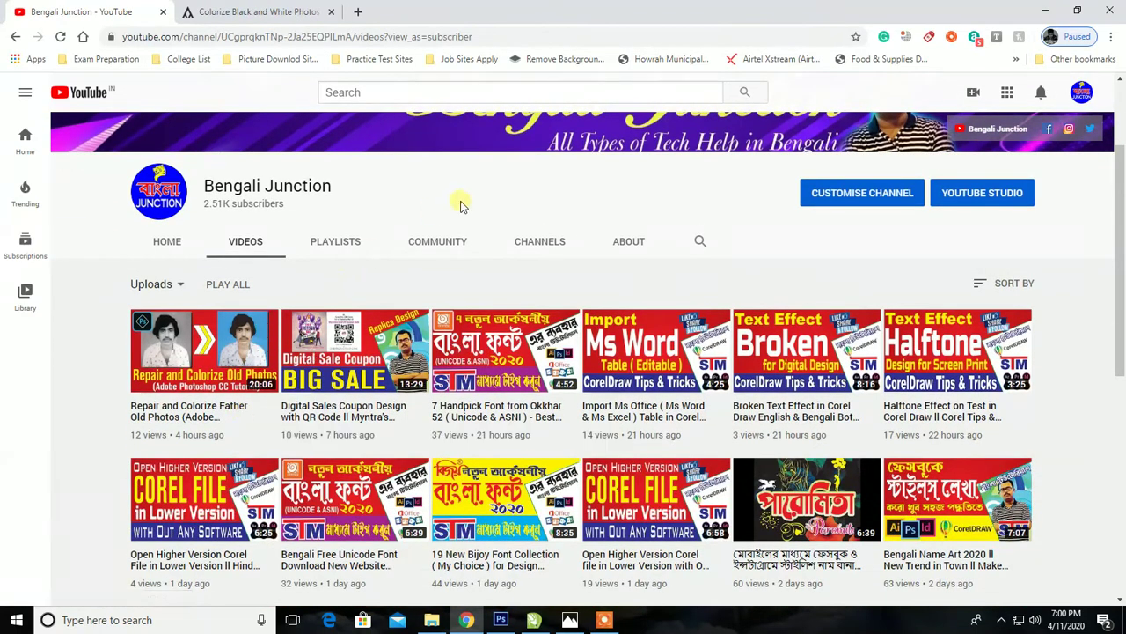
scroll(476, 284, up, 1)
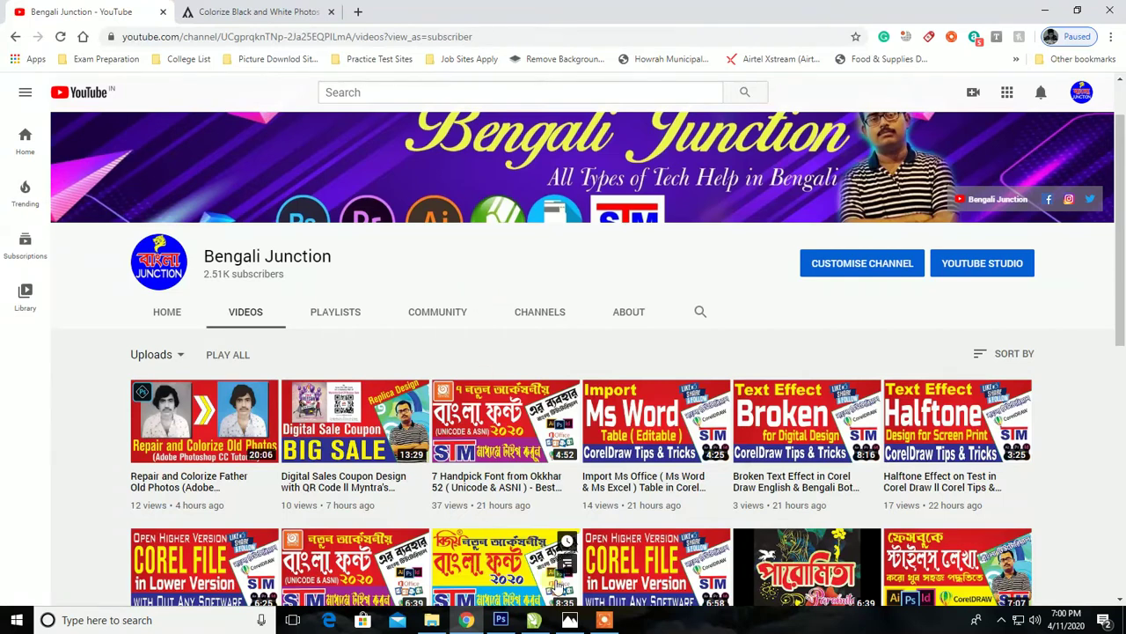
click(570, 620)
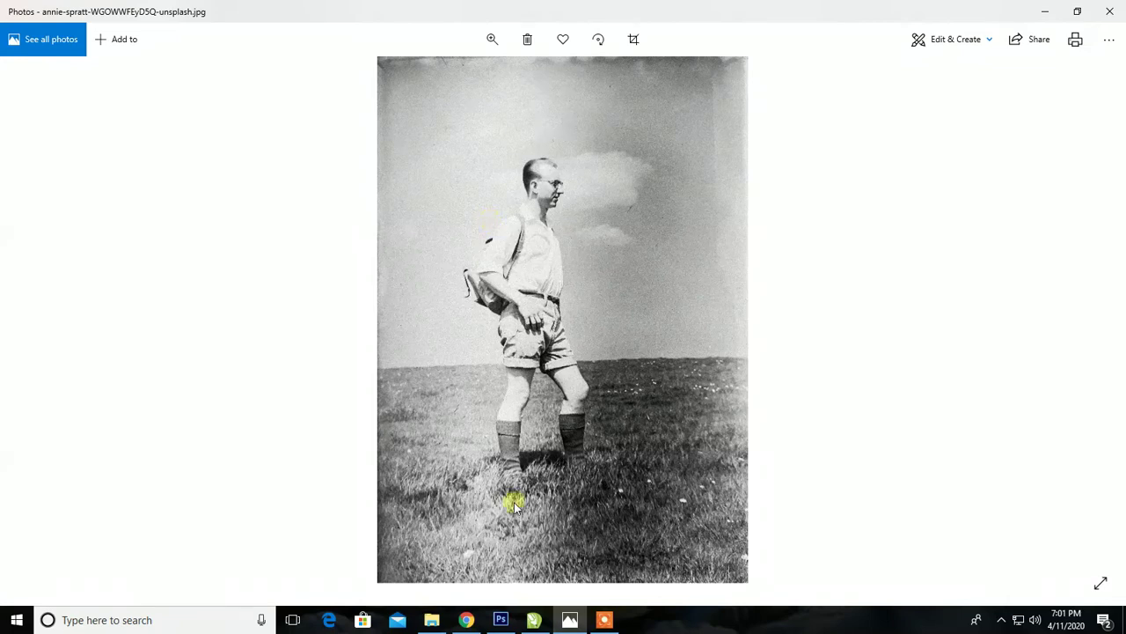
click(467, 620)
click(253, 9)
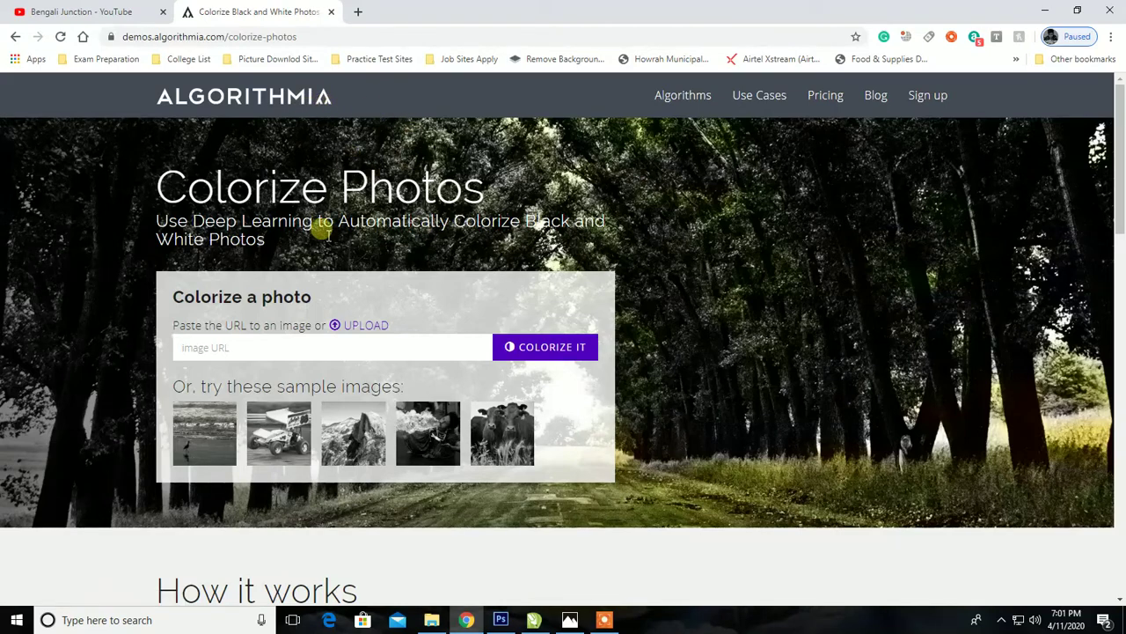
Upload the black-and-white hiker JPG from Downloads to Algorithmia for colorizing.
click(179, 345)
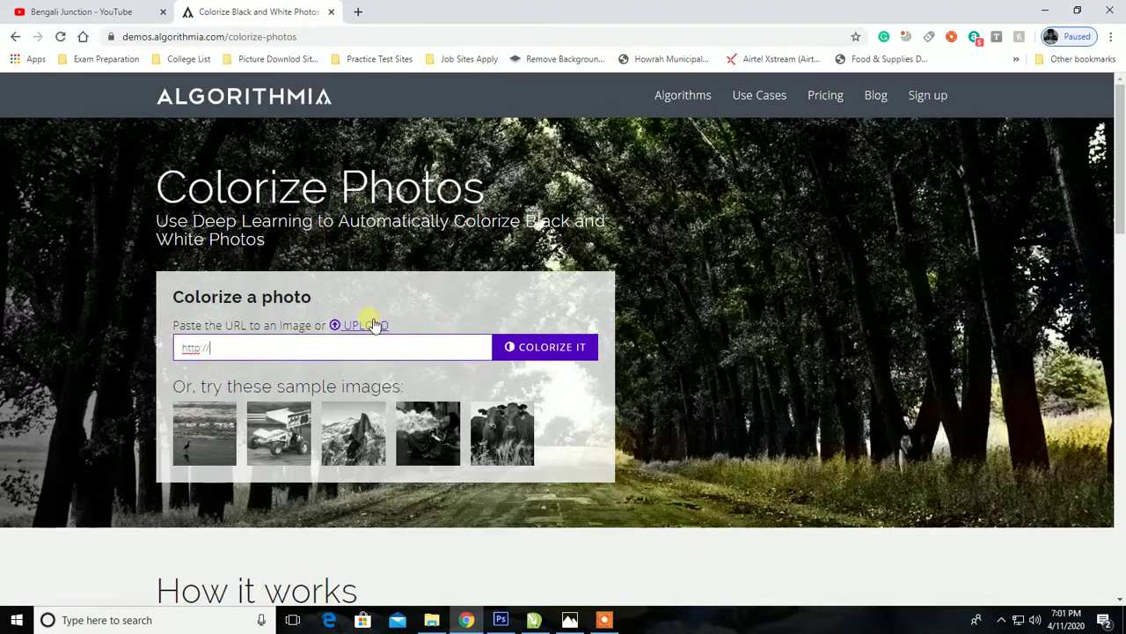
click(366, 324)
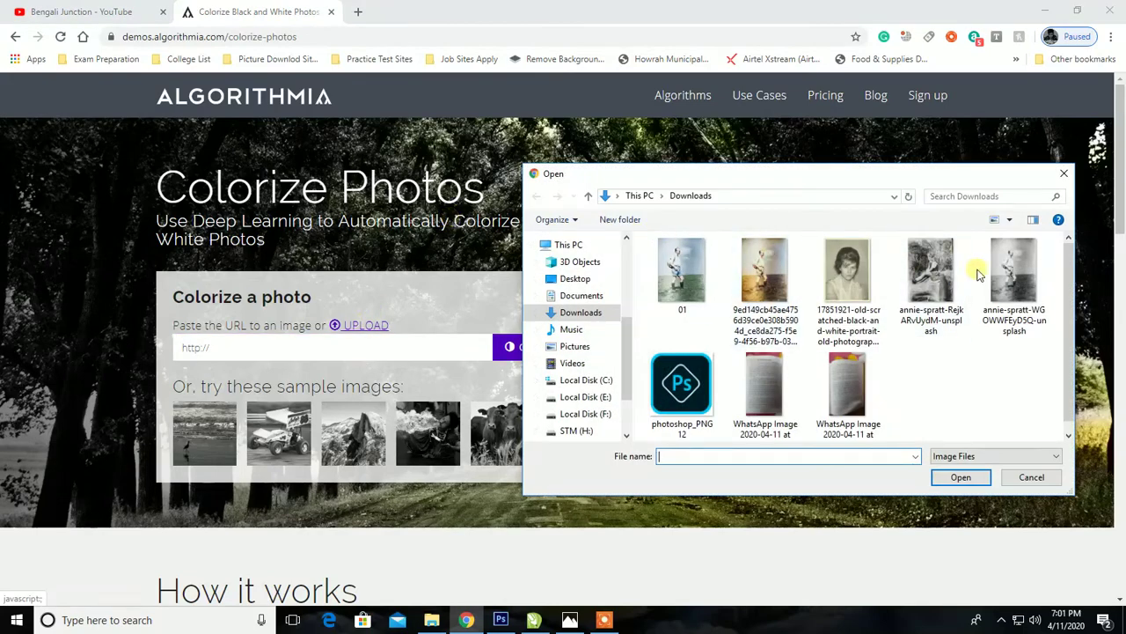
click(1010, 275)
click(960, 476)
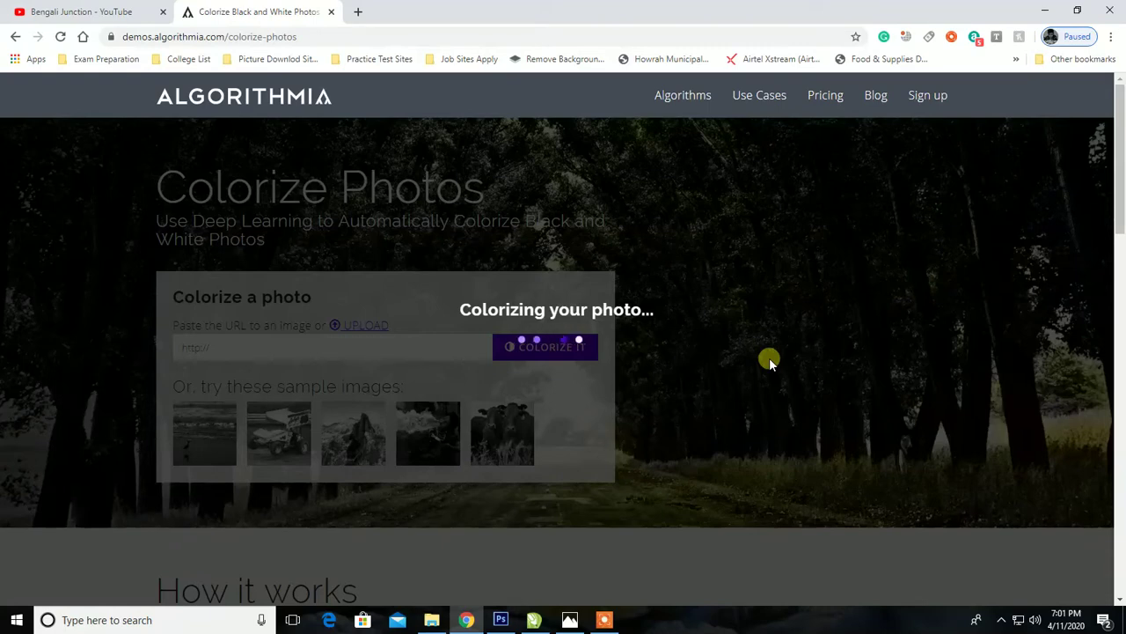
Compare the colorized hiker using the purple divider, download the PNG, and close the B&W viewer.
scroll(711, 223, down, 2)
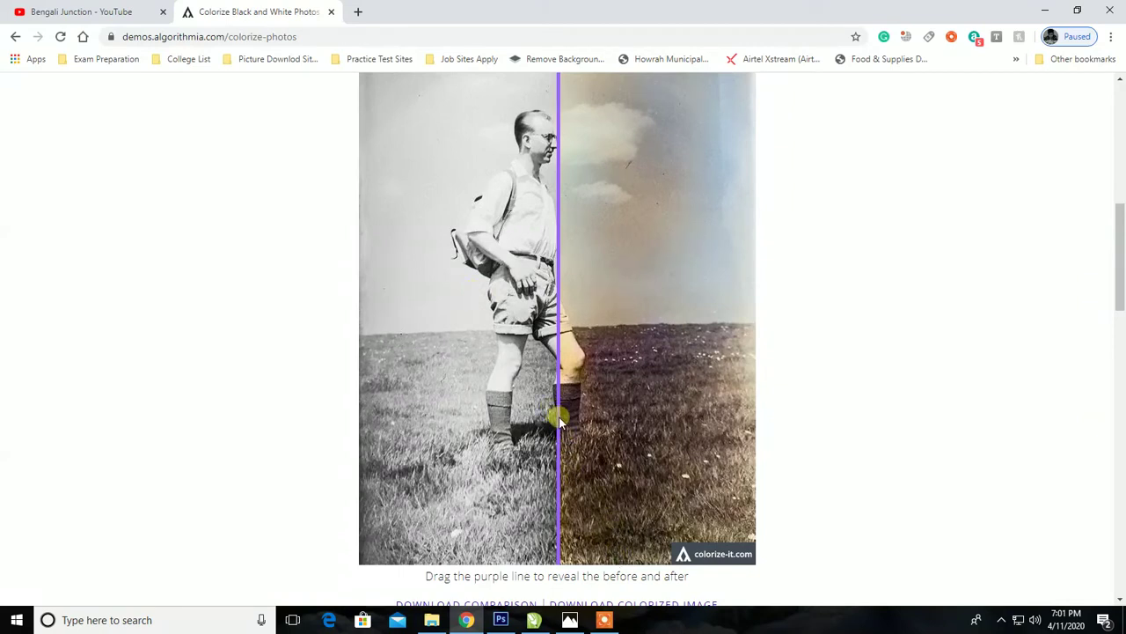
mouse_move(556, 414)
mouse_down()
mouse_move(456, 416)
mouse_move(691, 392)
mouse_move(442, 389)
mouse_up()
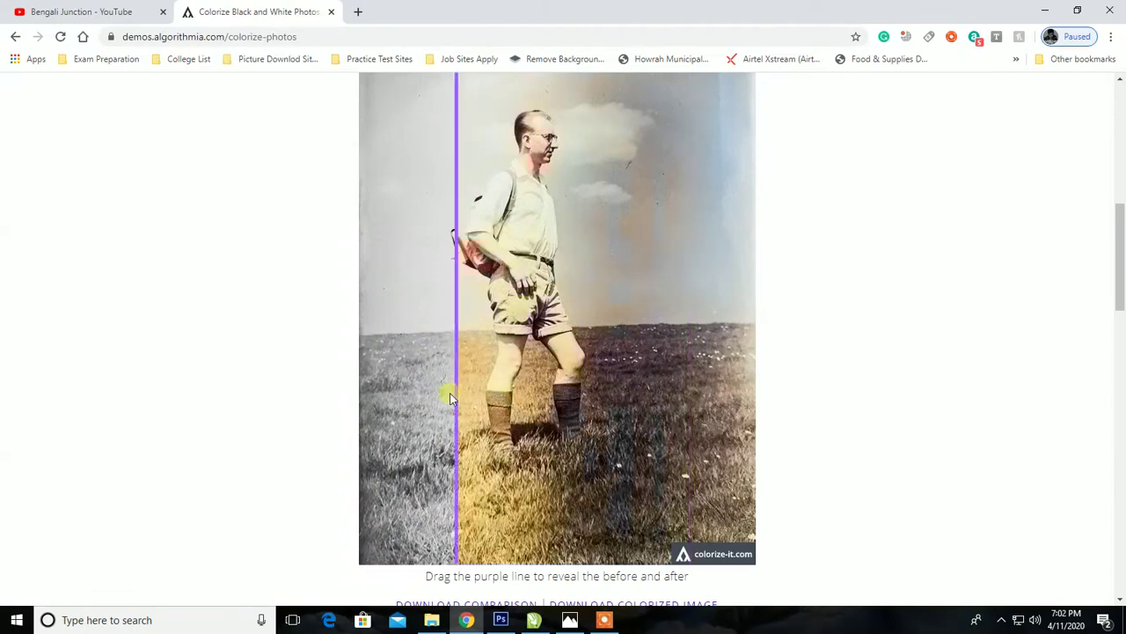
scroll(549, 348, down, 3)
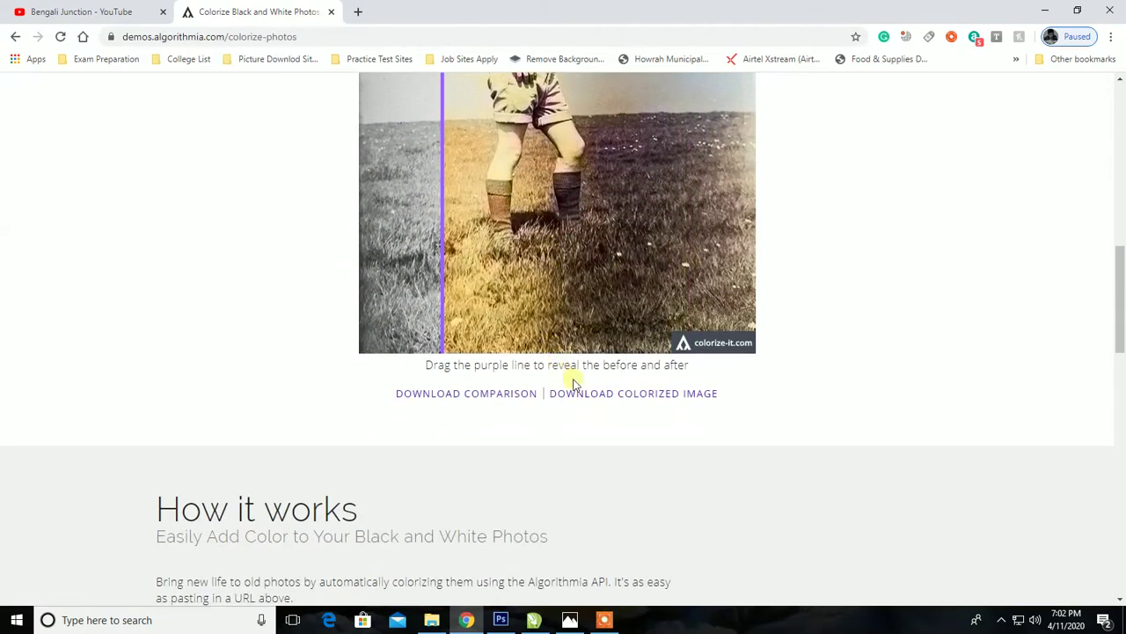
click(596, 396)
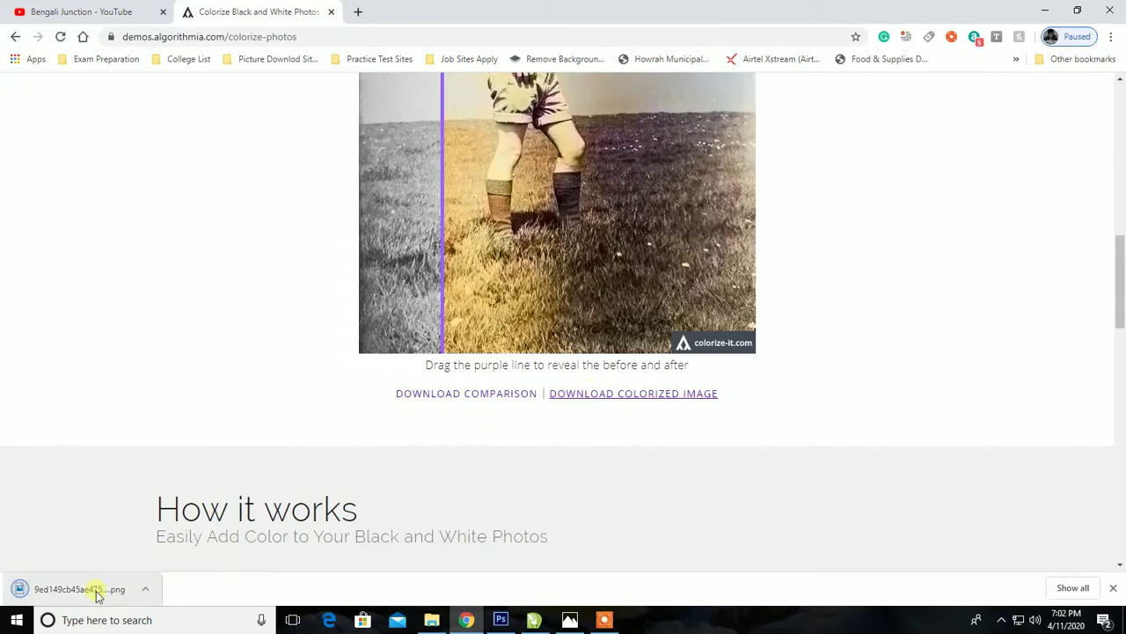
click(569, 620)
click(1110, 11)
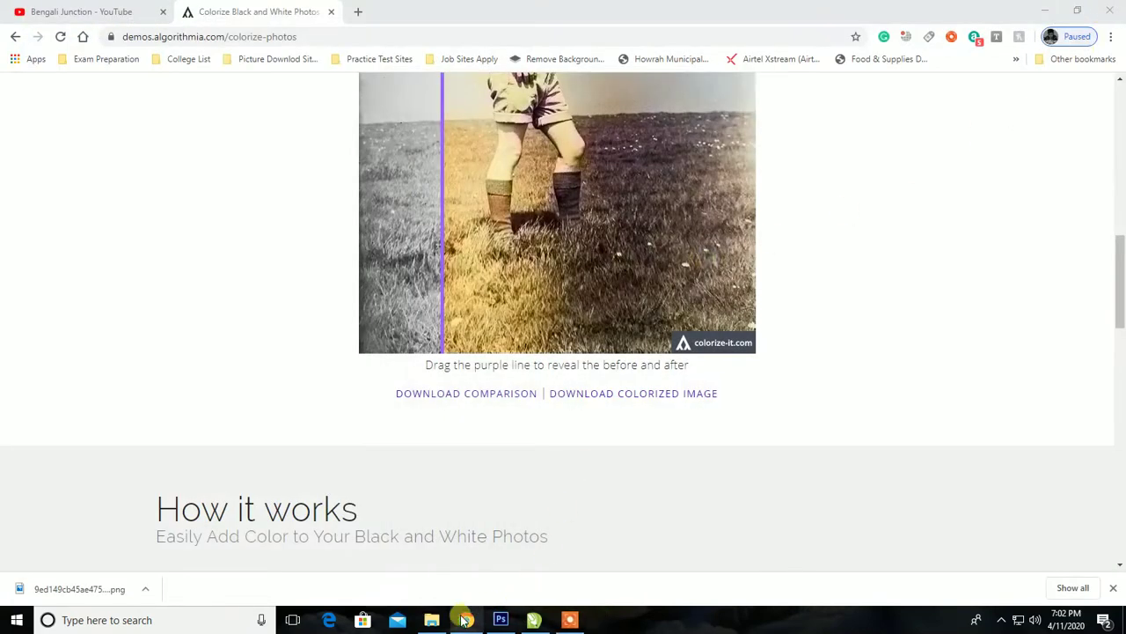
Open the downloaded colorized PNG from Downloads in Photos, then close it.
click(431, 619)
click(317, 504)
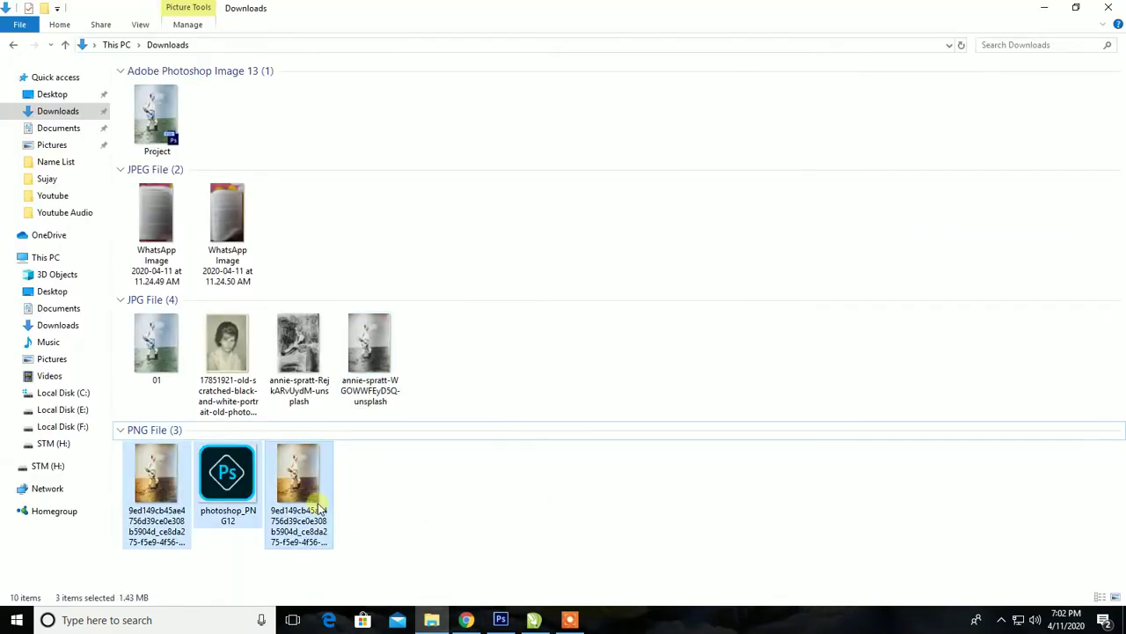
double_click(321, 480)
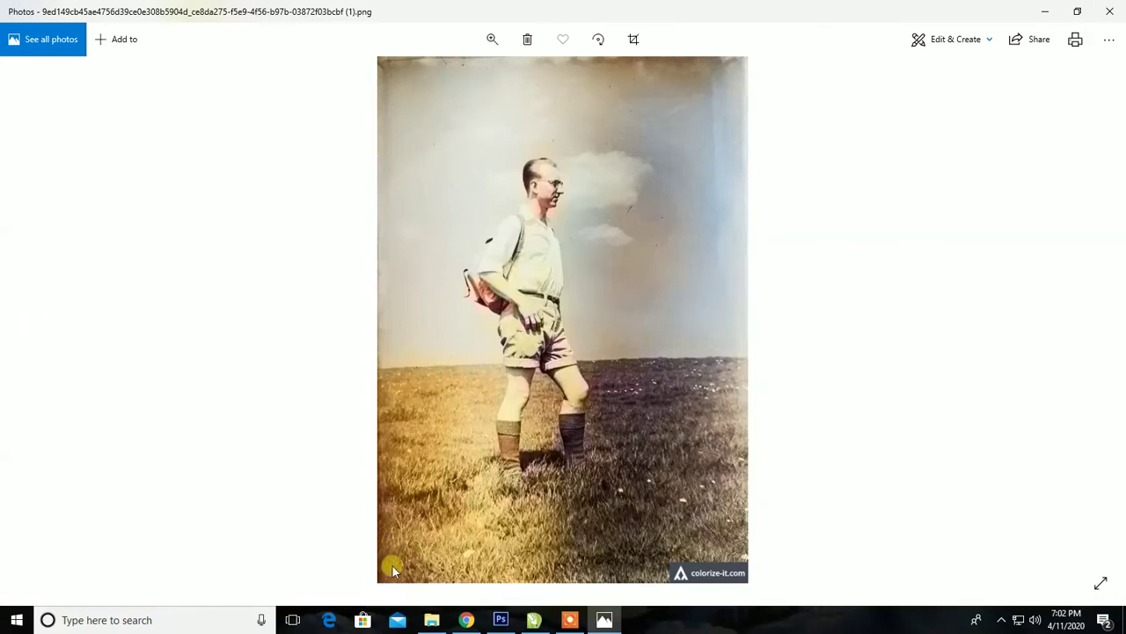
click(1109, 12)
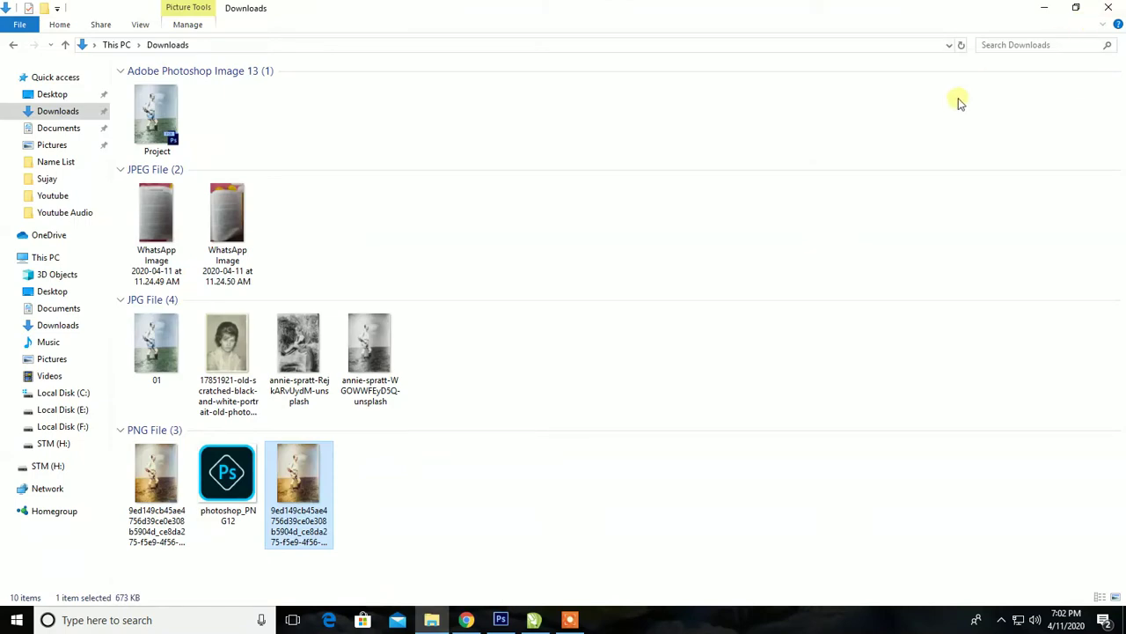
click(534, 622)
Start importing a picture onto the CorelDRAW page, then cancel the import.
right_click(907, 186)
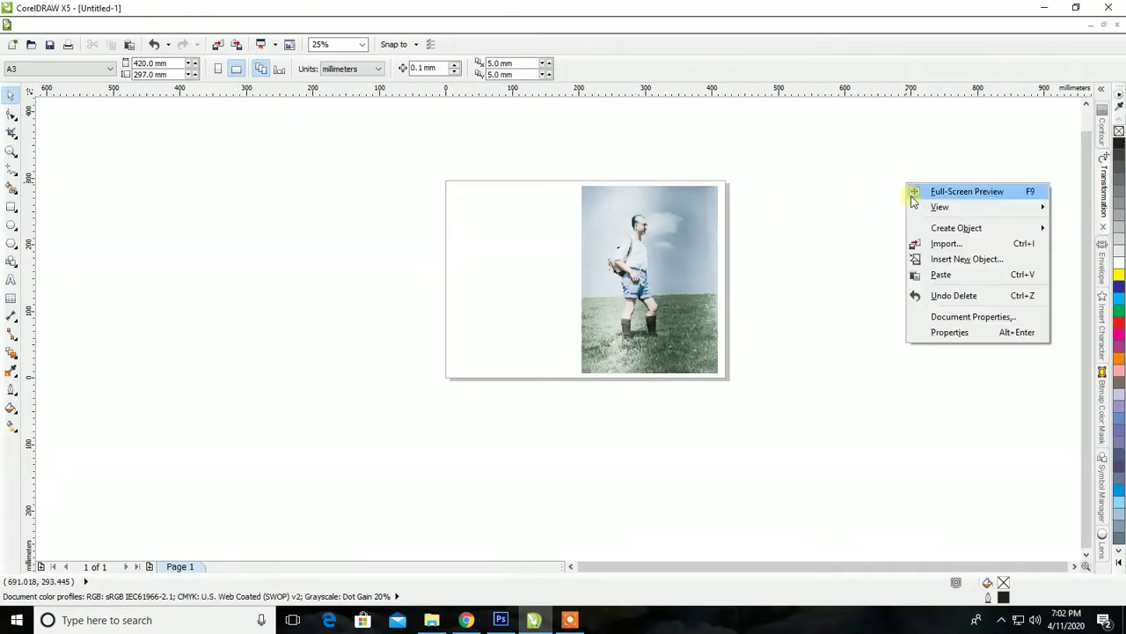
click(946, 245)
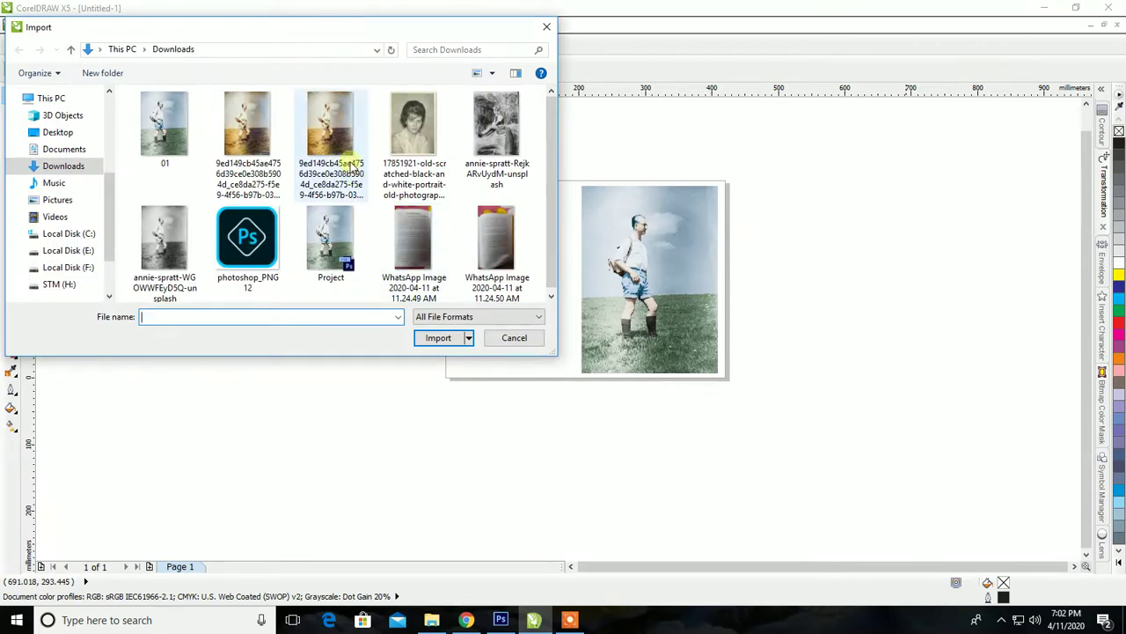
click(546, 26)
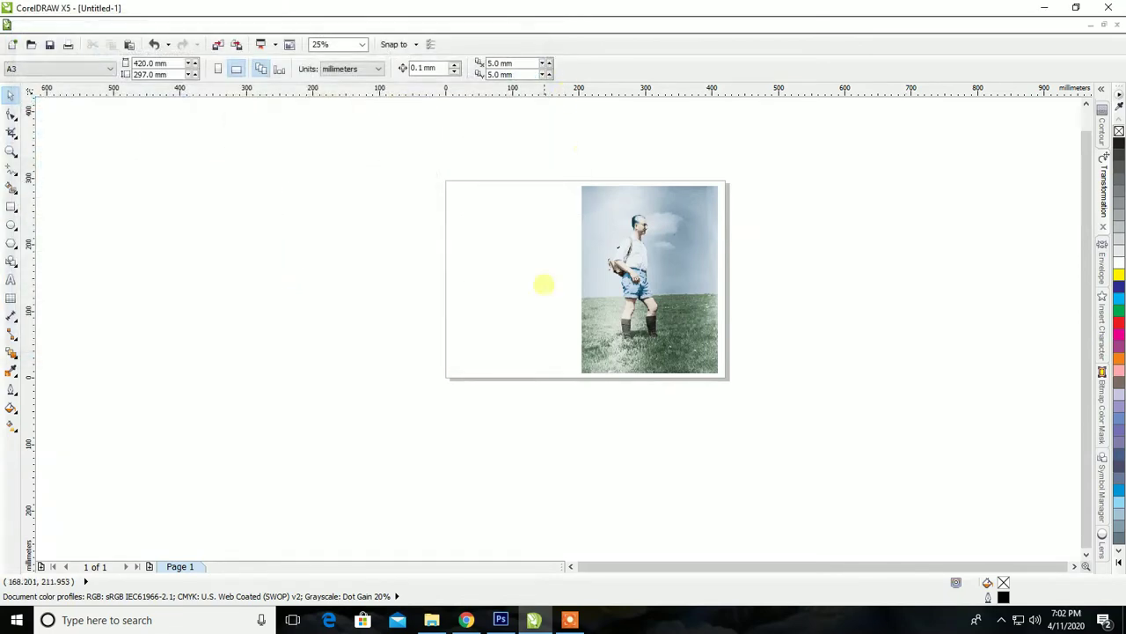
Open 01.jpg in Photos, zoom in and pan down to the legs and grass, then close it.
click(431, 620)
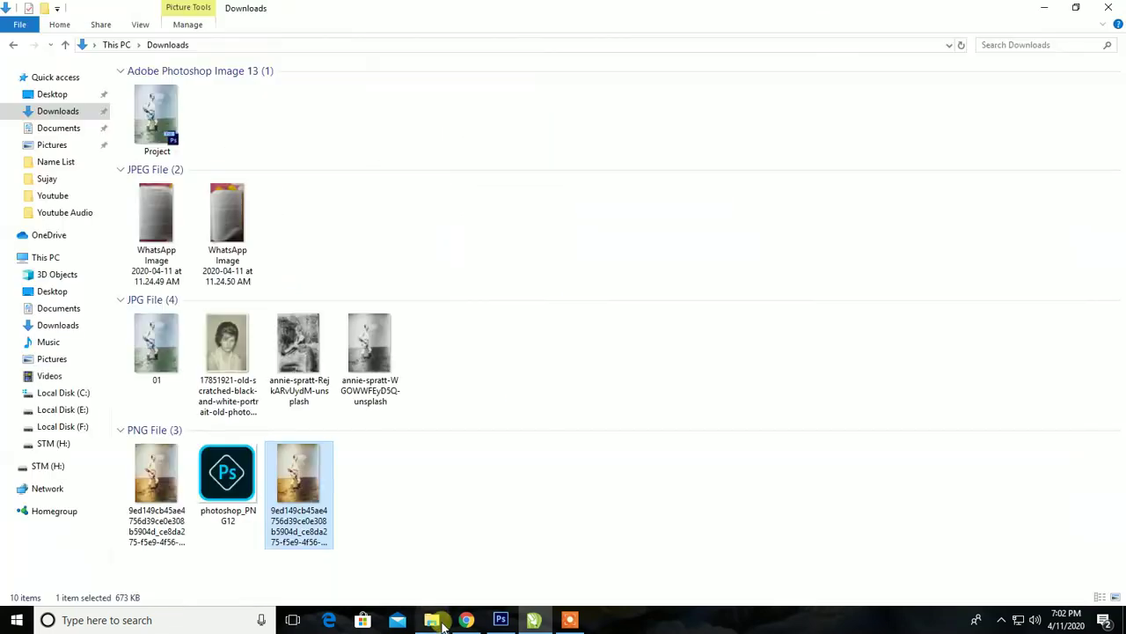
double_click(163, 377)
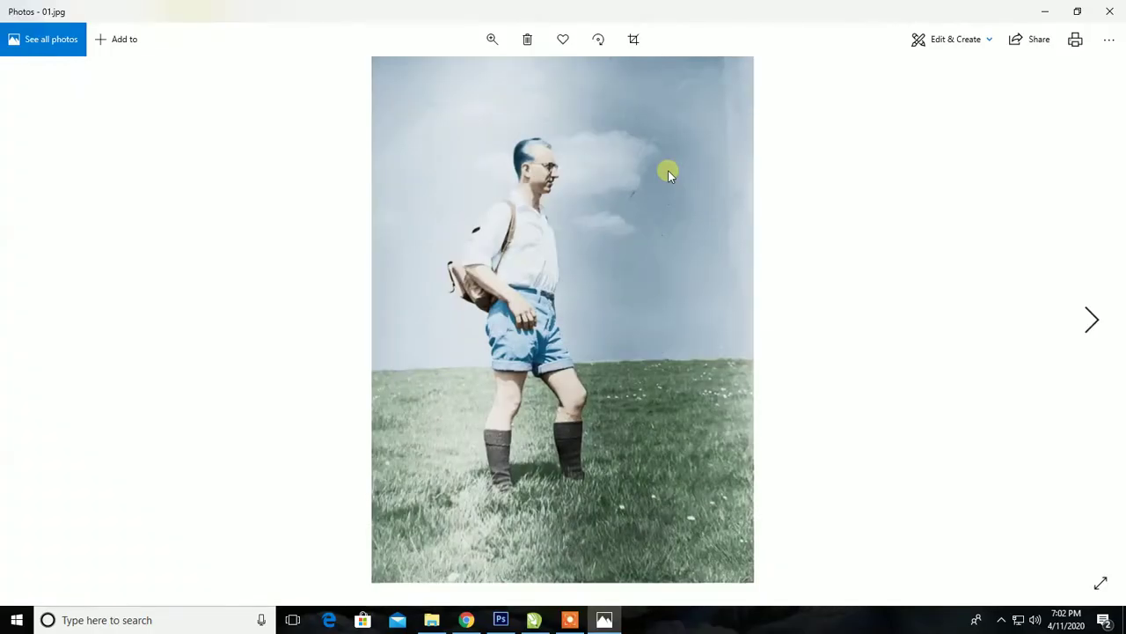
key(ctrl+plus)
mouse_move(668, 174)
mouse_down()
mouse_move(654, 392)
mouse_move(624, 271)
mouse_up()
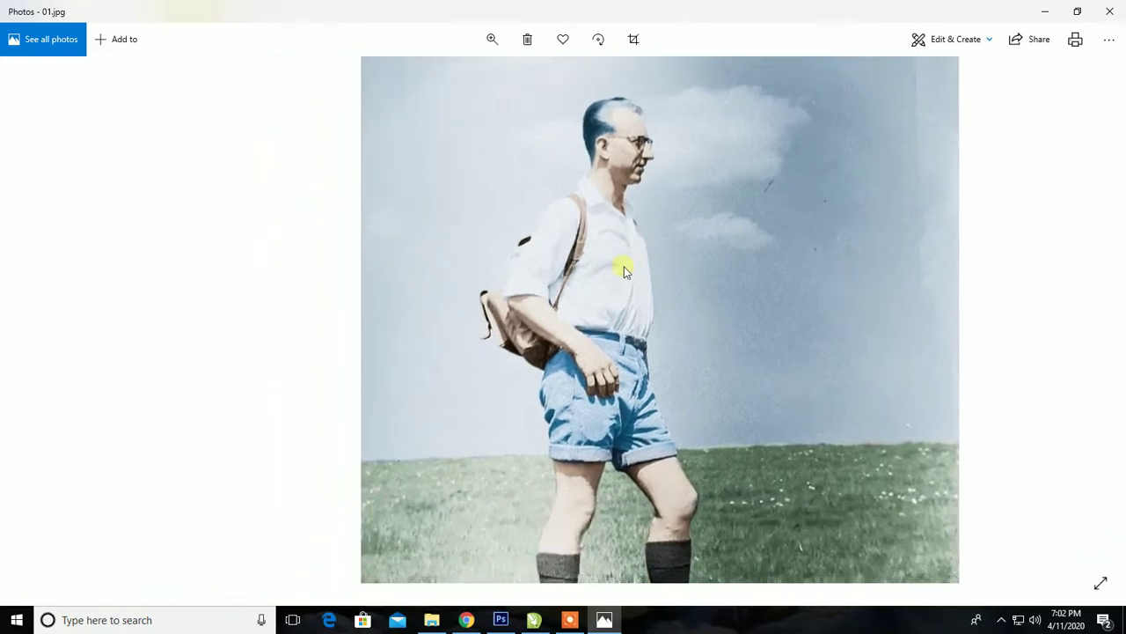
mouse_move(654, 340)
mouse_down()
mouse_move(705, 368)
mouse_move(711, 481)
mouse_up()
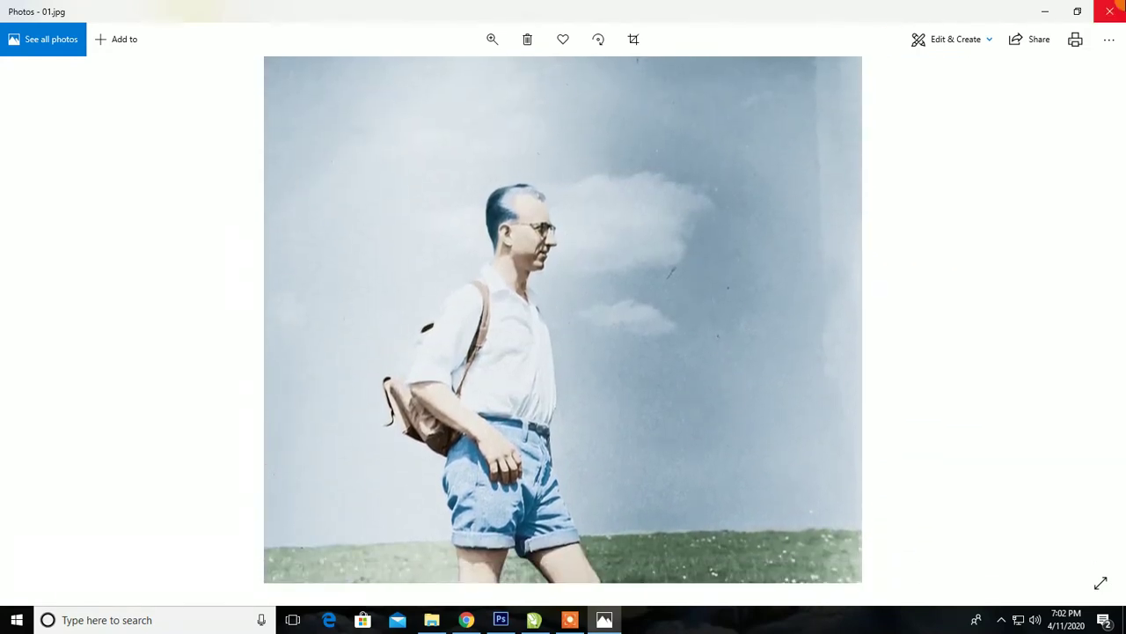
click(1111, 10)
click(535, 619)
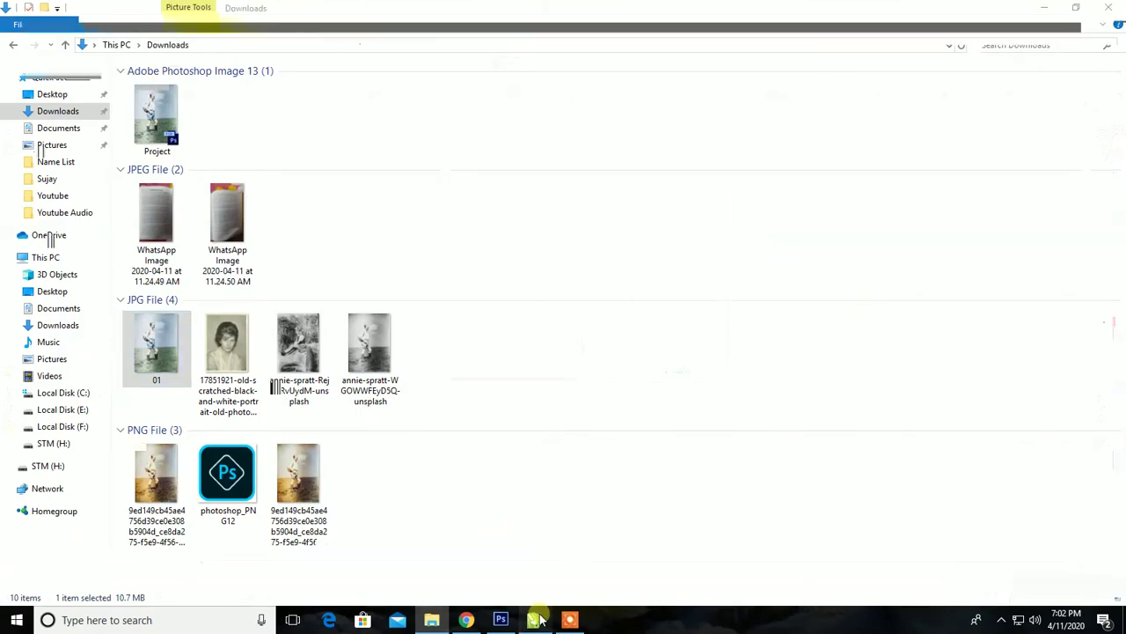
Import the Algorithmia-colorized PNG and place it on the left beside the other hiker photo.
right_click(812, 278)
click(840, 338)
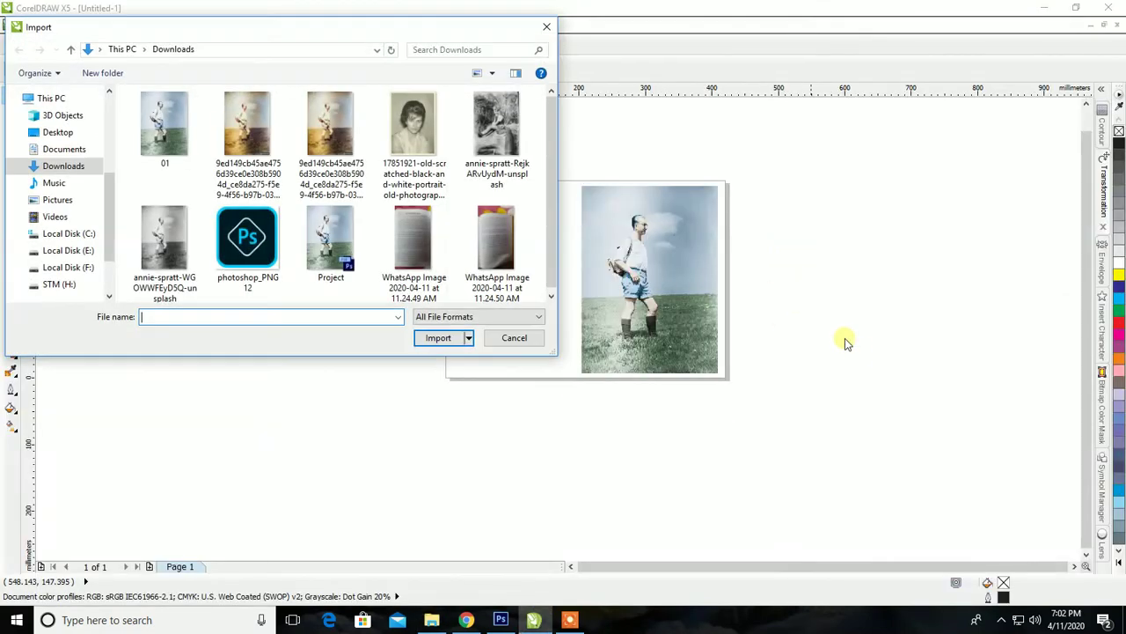
click(330, 132)
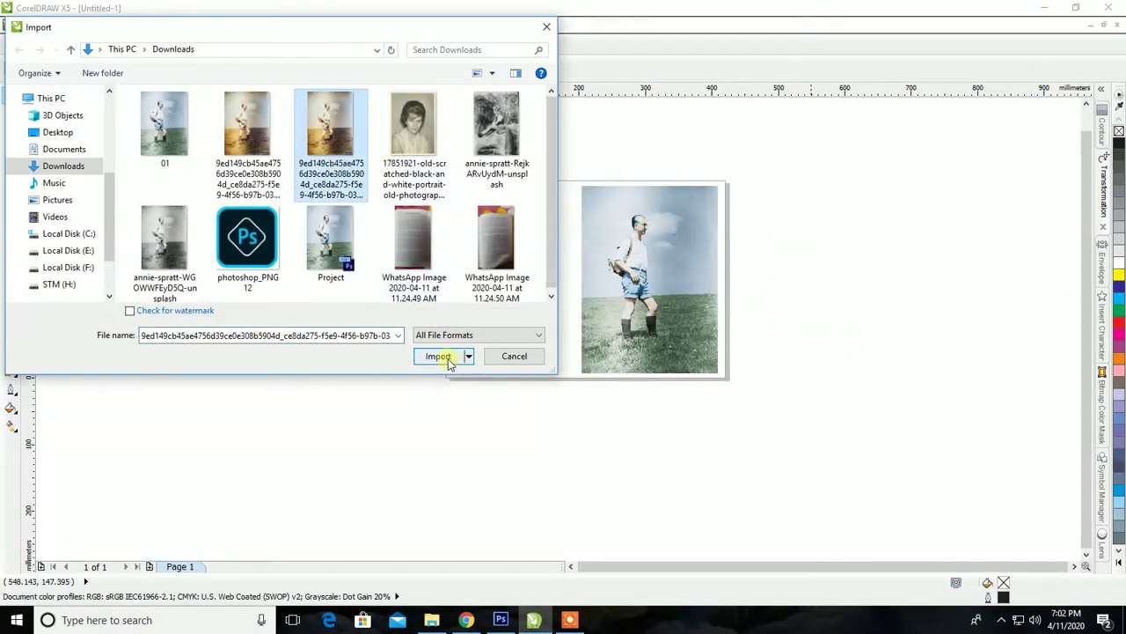
click(449, 364)
click(547, 223)
drag(613, 318, 507, 283)
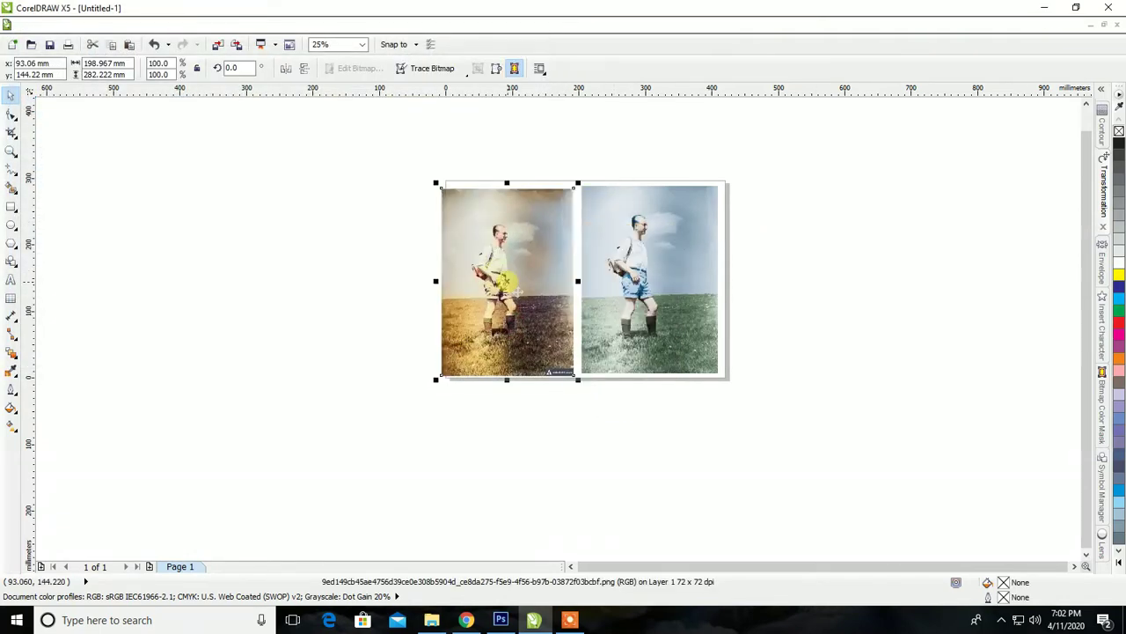
scroll(528, 183, up, 2)
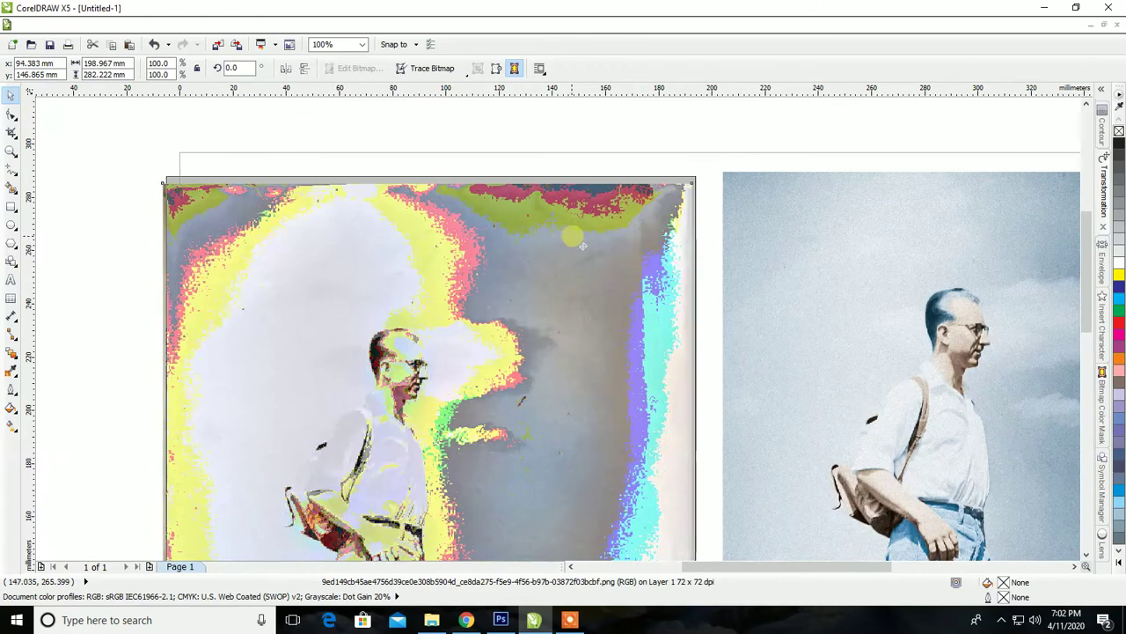
scroll(591, 241, down, 2)
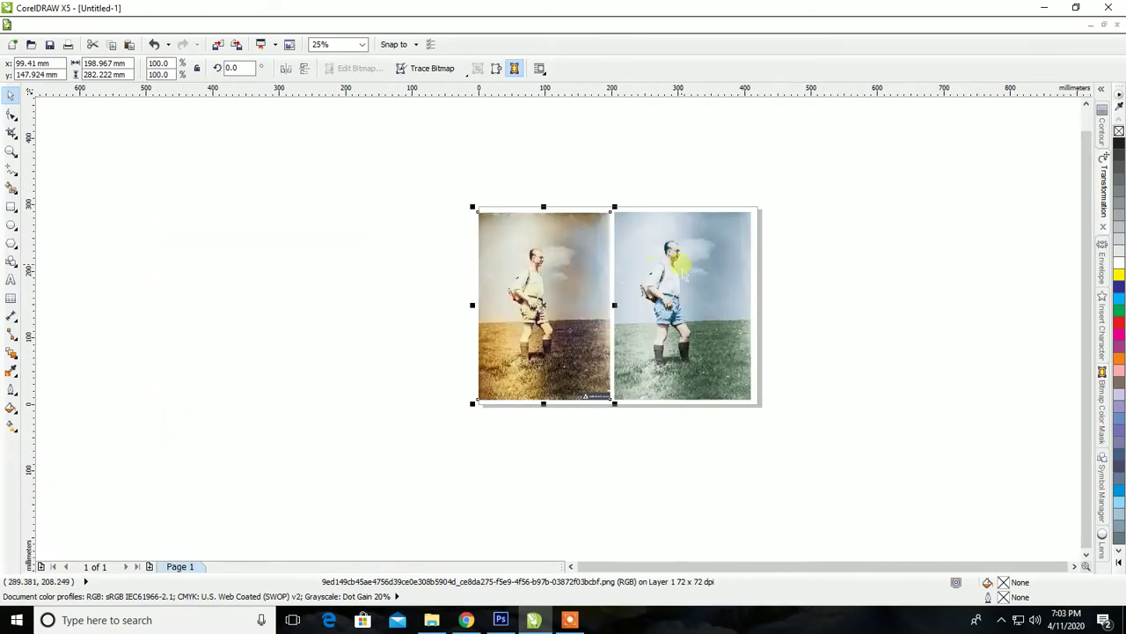
click(772, 234)
click(12, 150)
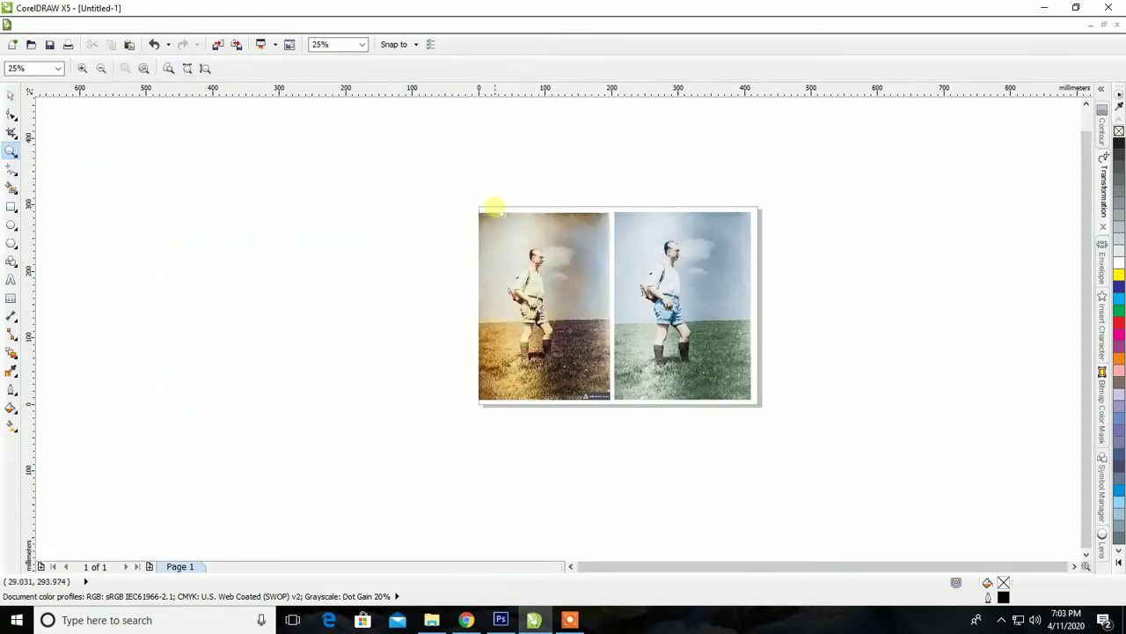
drag(479, 210, 751, 261)
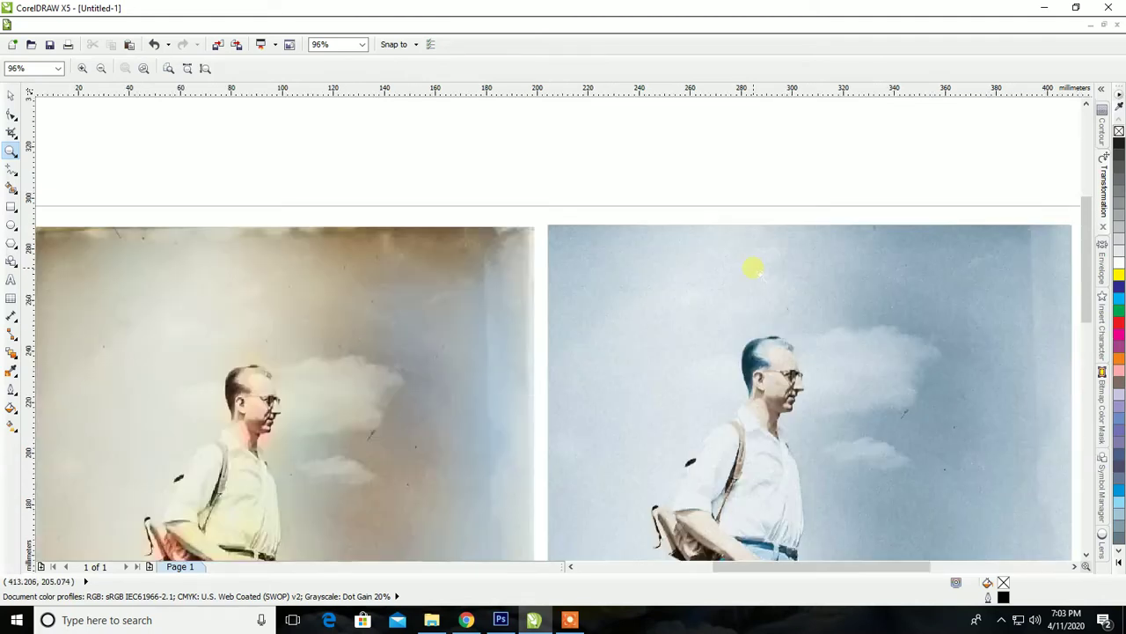
click(10, 97)
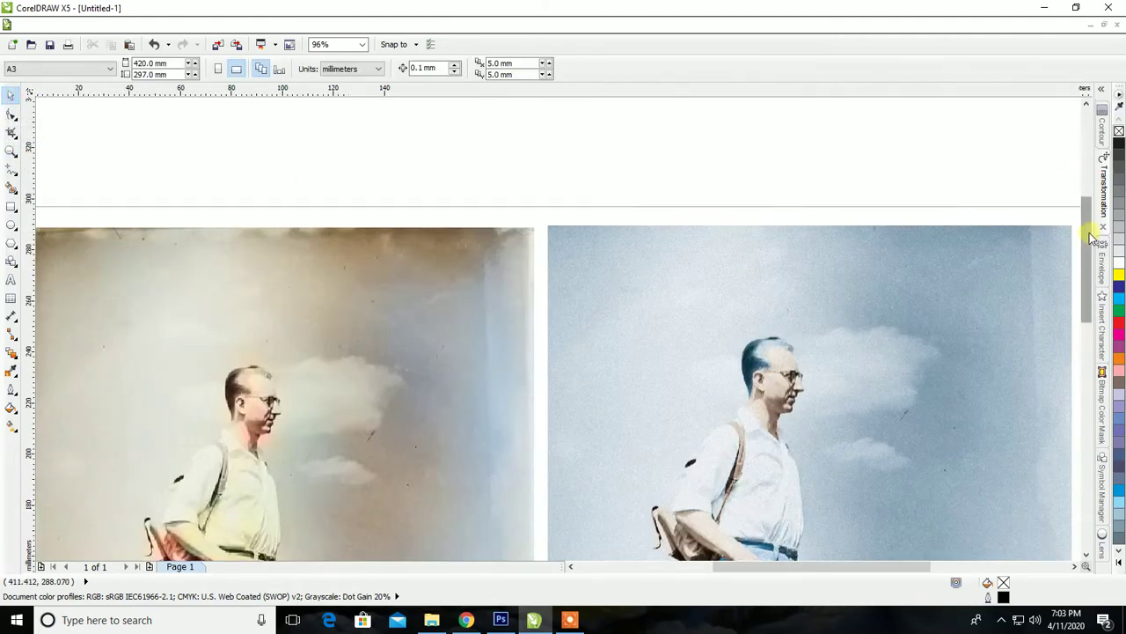
drag(1091, 238, 1092, 256)
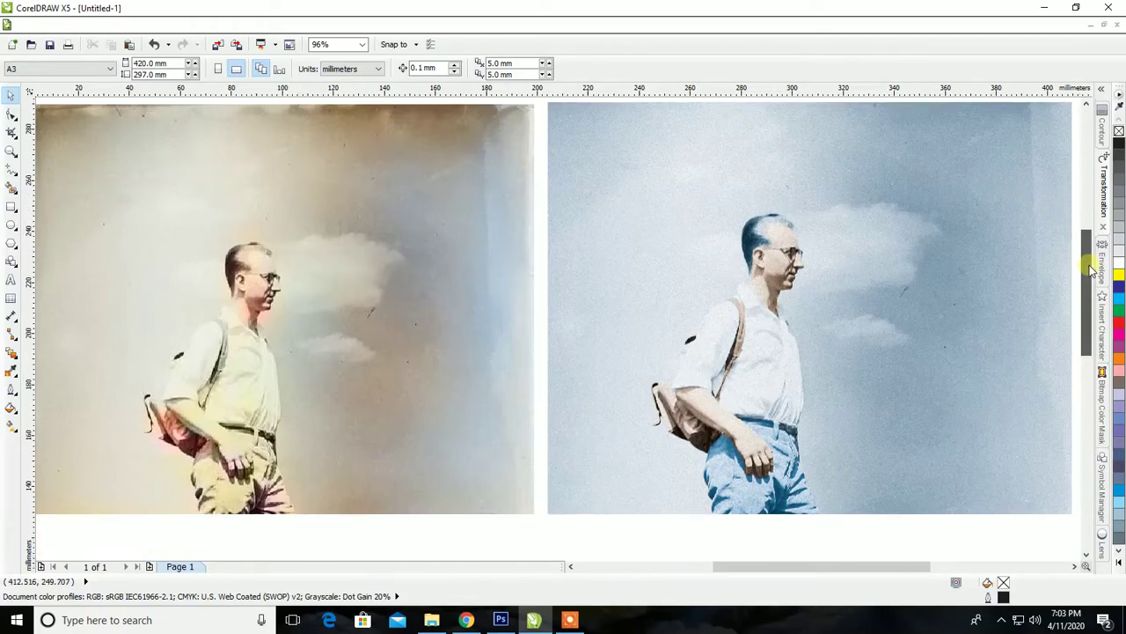
mouse_move(1091, 257)
mouse_down()
mouse_move(1097, 291)
mouse_move(938, 307)
mouse_up()
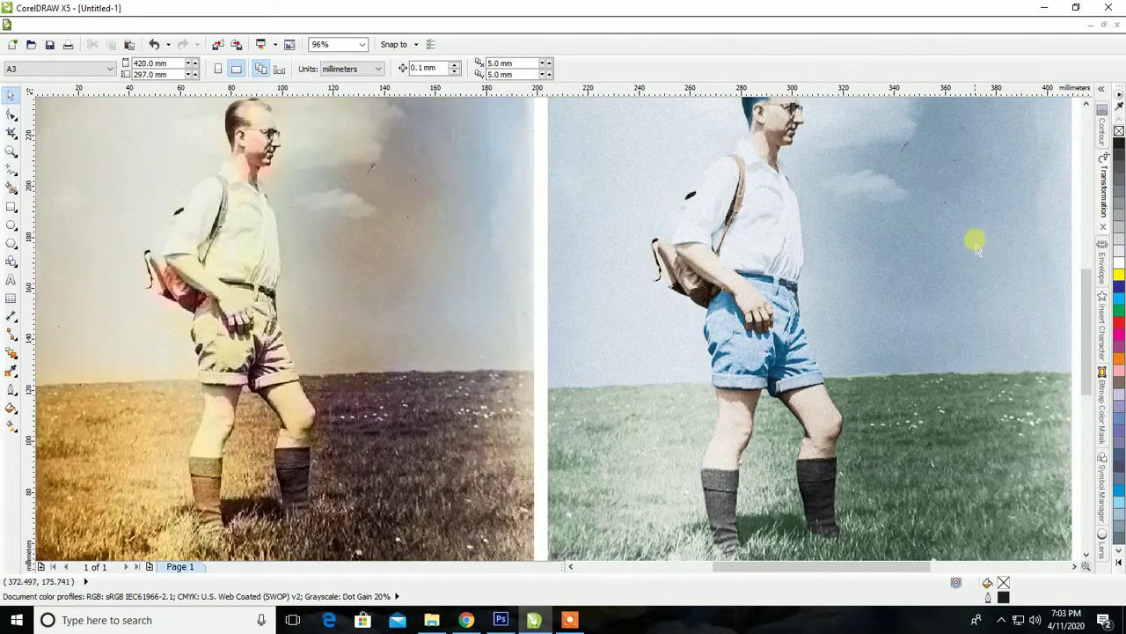
scroll(1095, 293, down, 2)
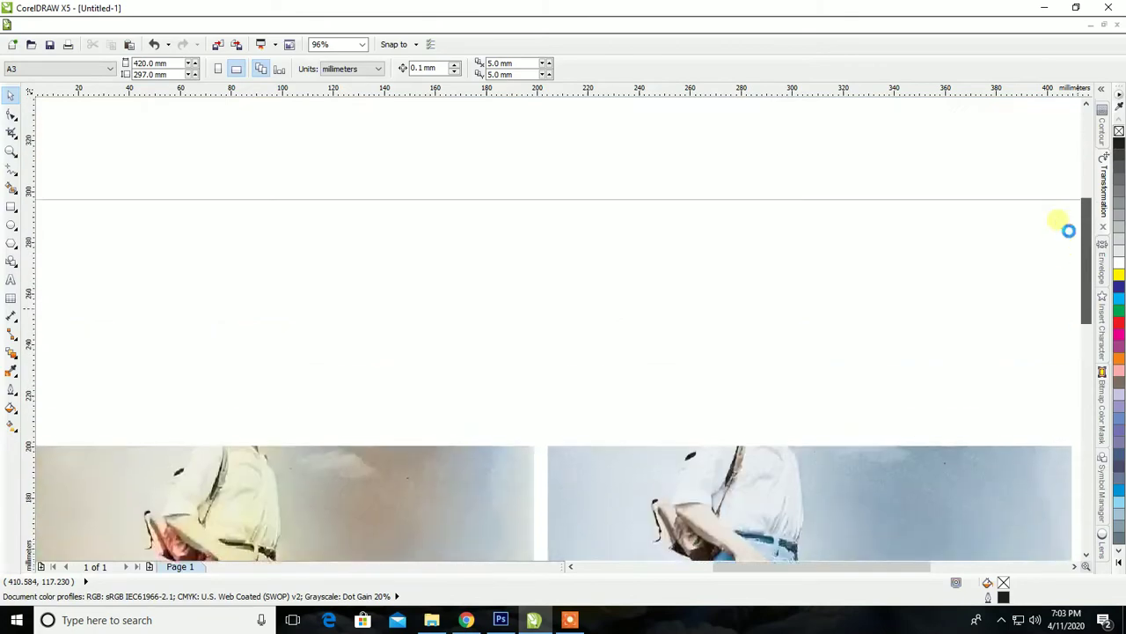
drag(1087, 304, 1067, 261)
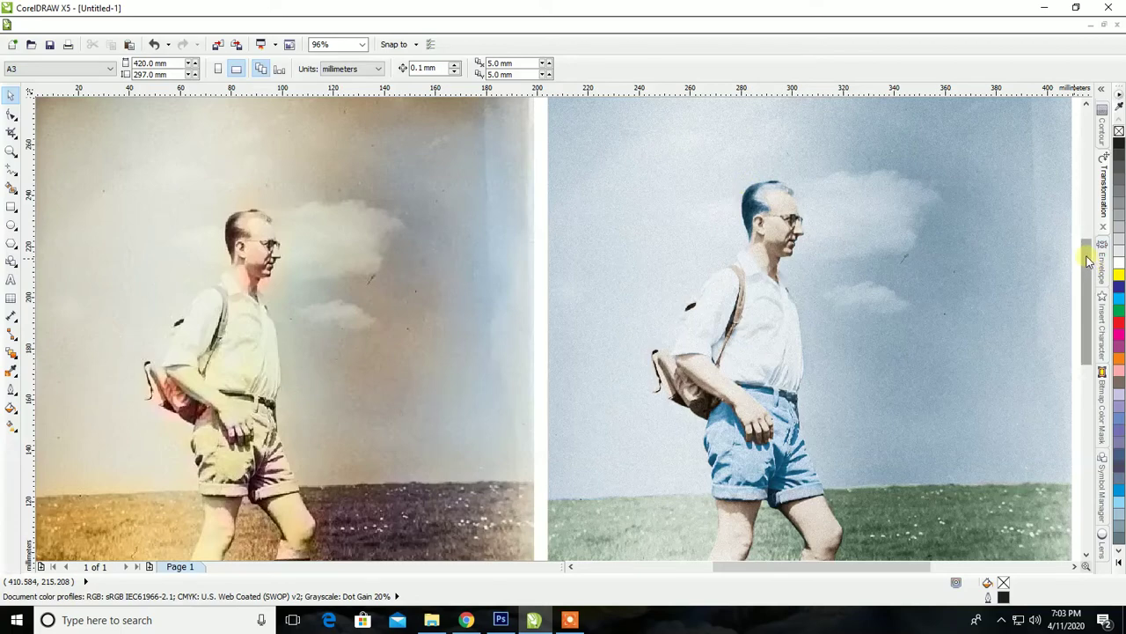
mouse_move(1088, 260)
mouse_down()
mouse_move(1090, 324)
mouse_move(1089, 245)
mouse_move(1093, 292)
mouse_up()
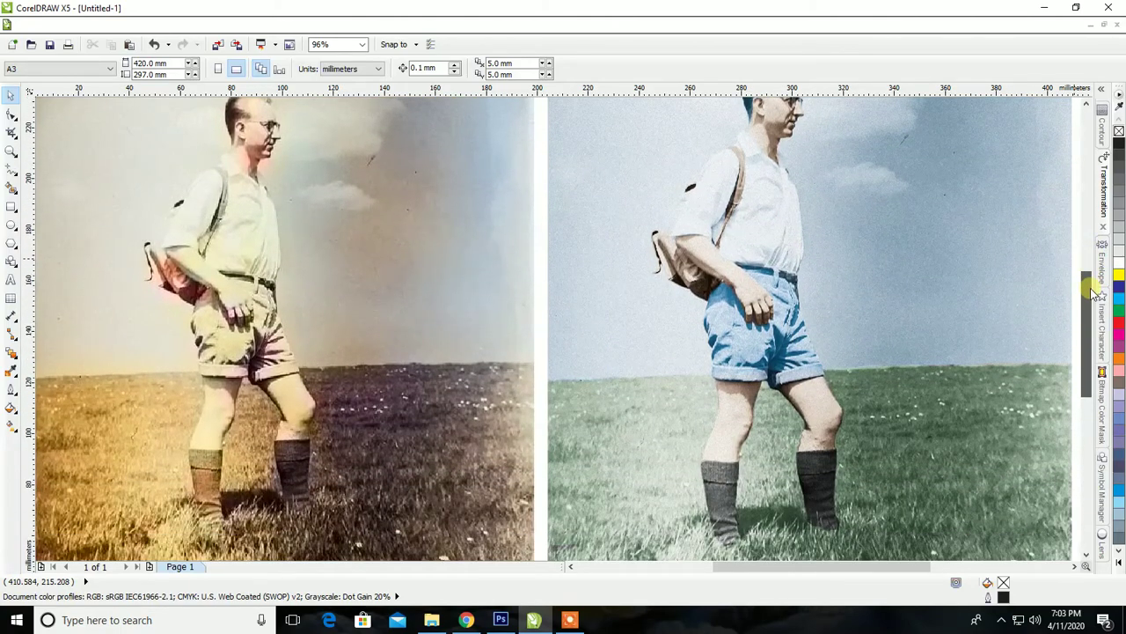
scroll(1038, 290, down, 3)
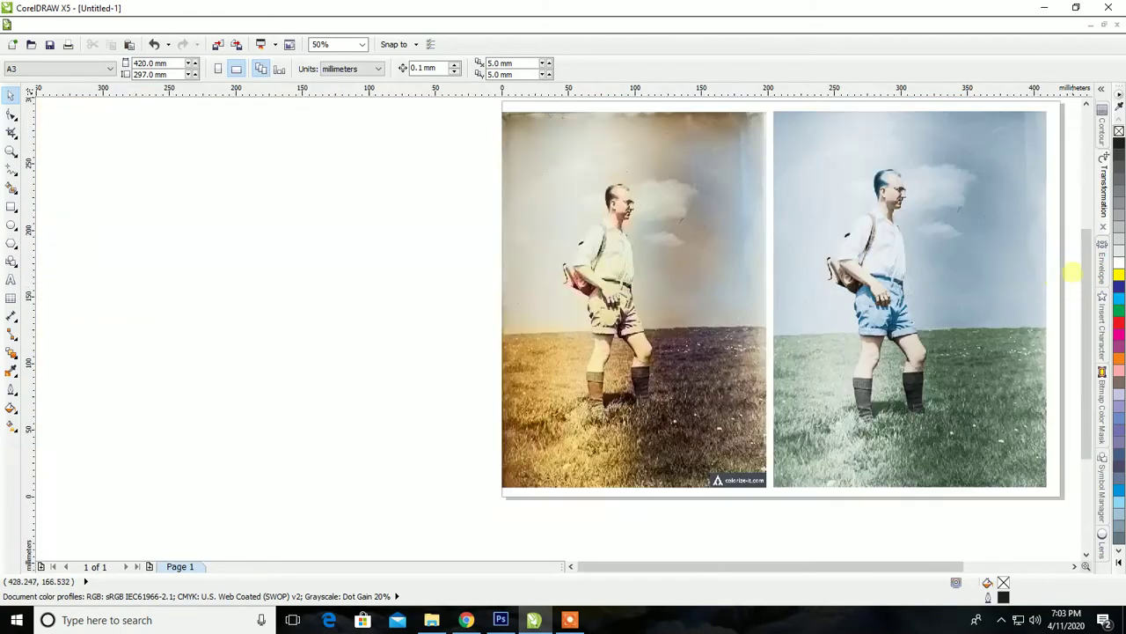
scroll(1072, 273, up, 6)
scroll(1056, 275, down, 3)
scroll(1020, 280, down, 3)
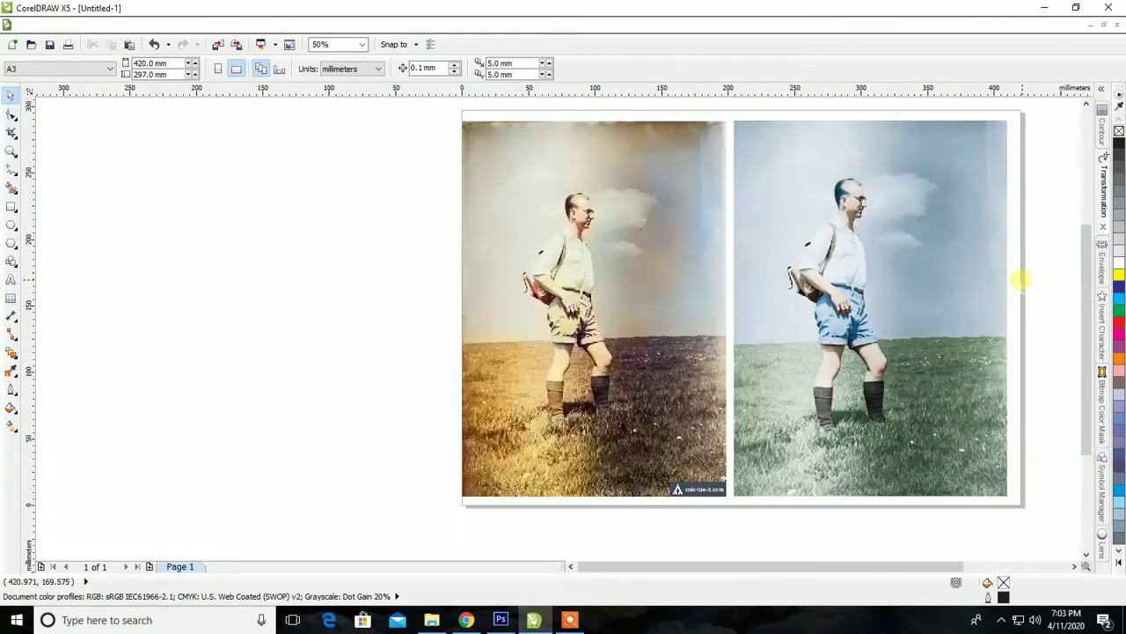
scroll(938, 176, up, 3)
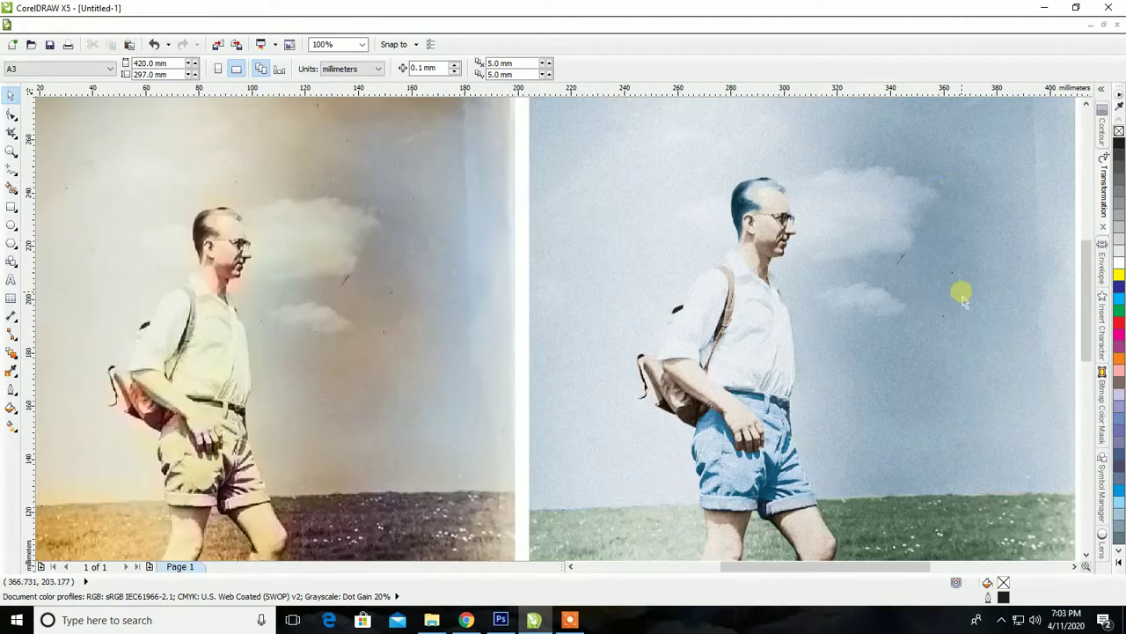
scroll(962, 300, down, 3)
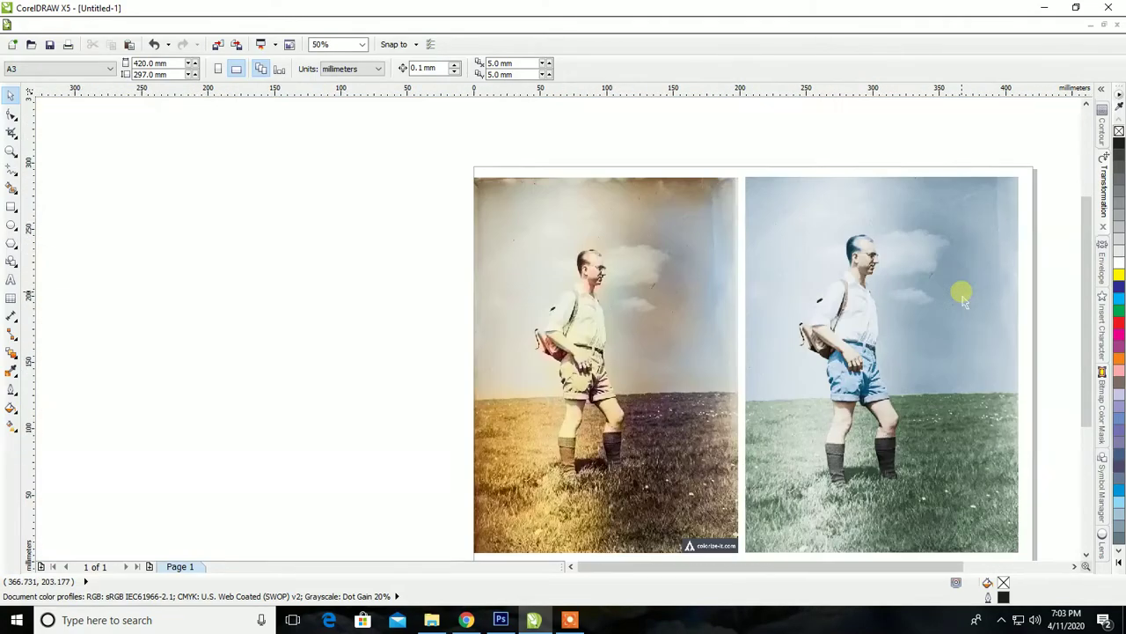
click(12, 150)
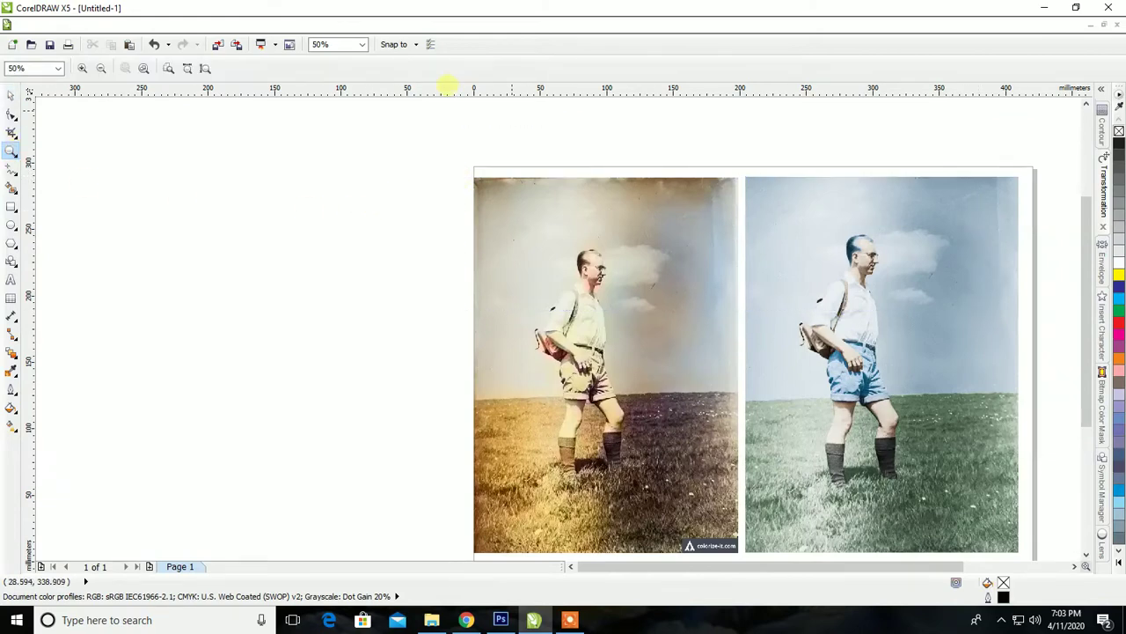
drag(819, 297, 975, 312)
right_click(285, 203)
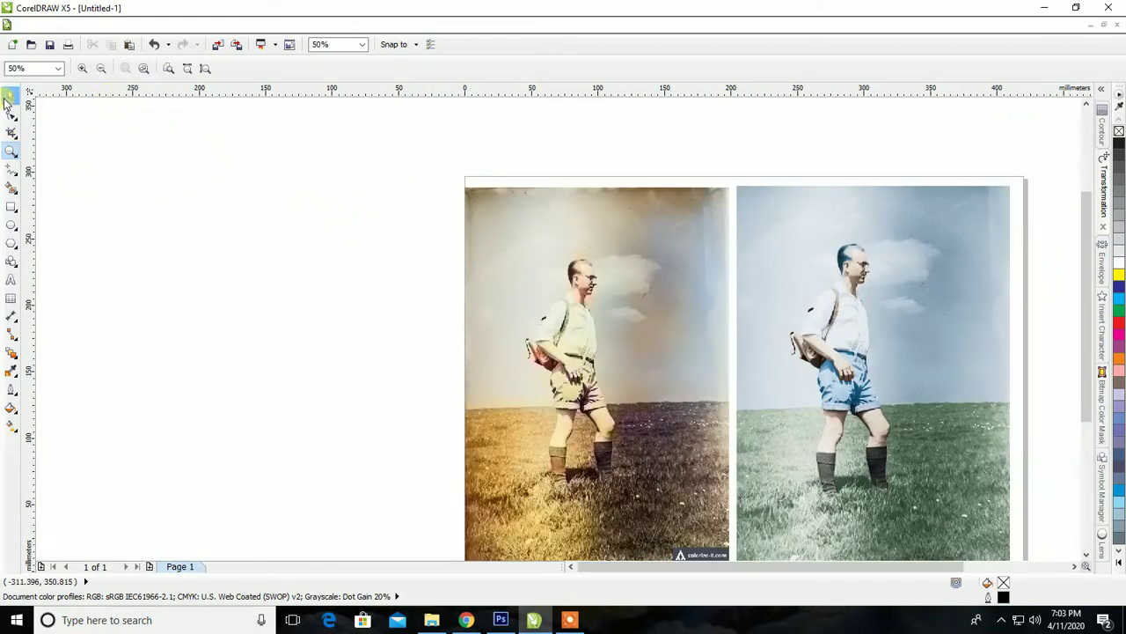
Group both hiker photos, nudge them right, and zoom in on their upper half.
key(ctrl+a)
key(ctrl+g)
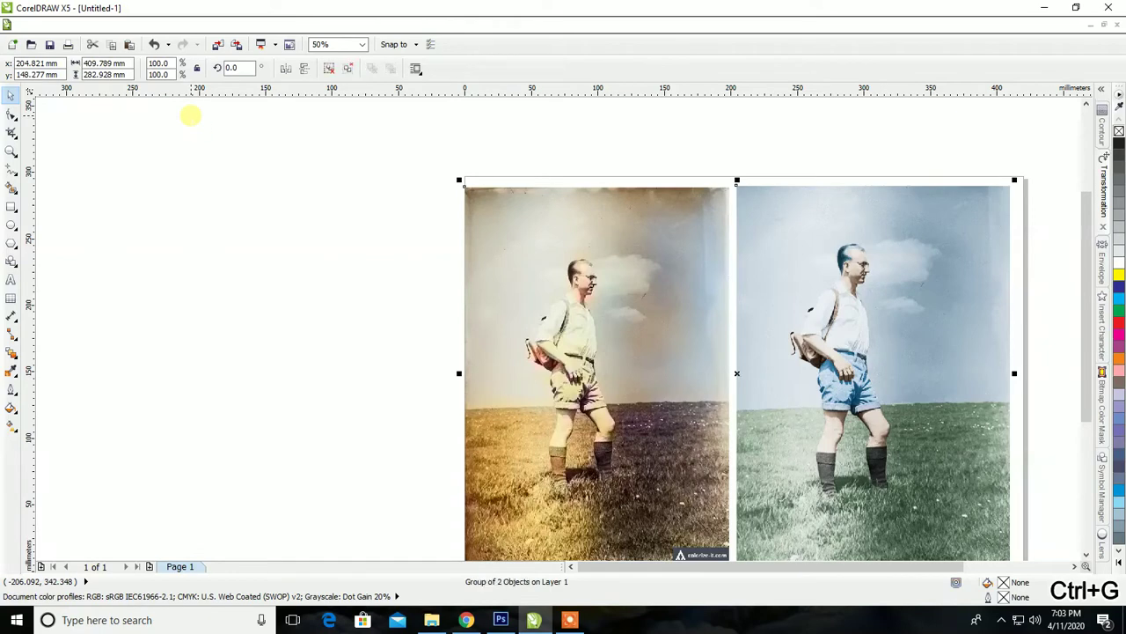
key(Right)
key(Right)
click(12, 150)
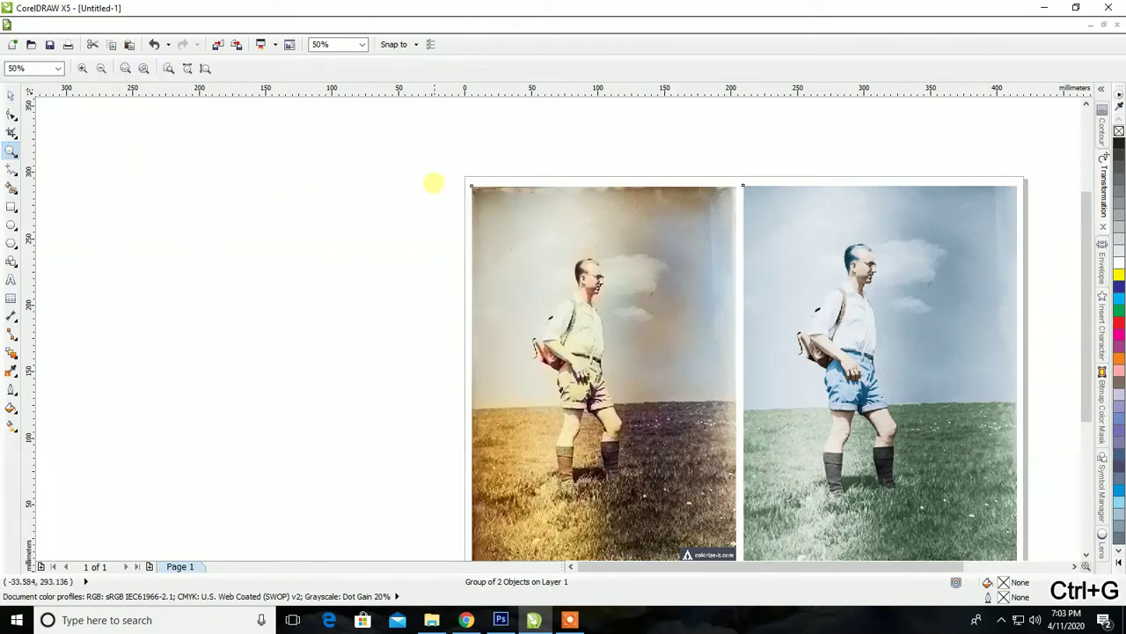
drag(456, 176, 1042, 341)
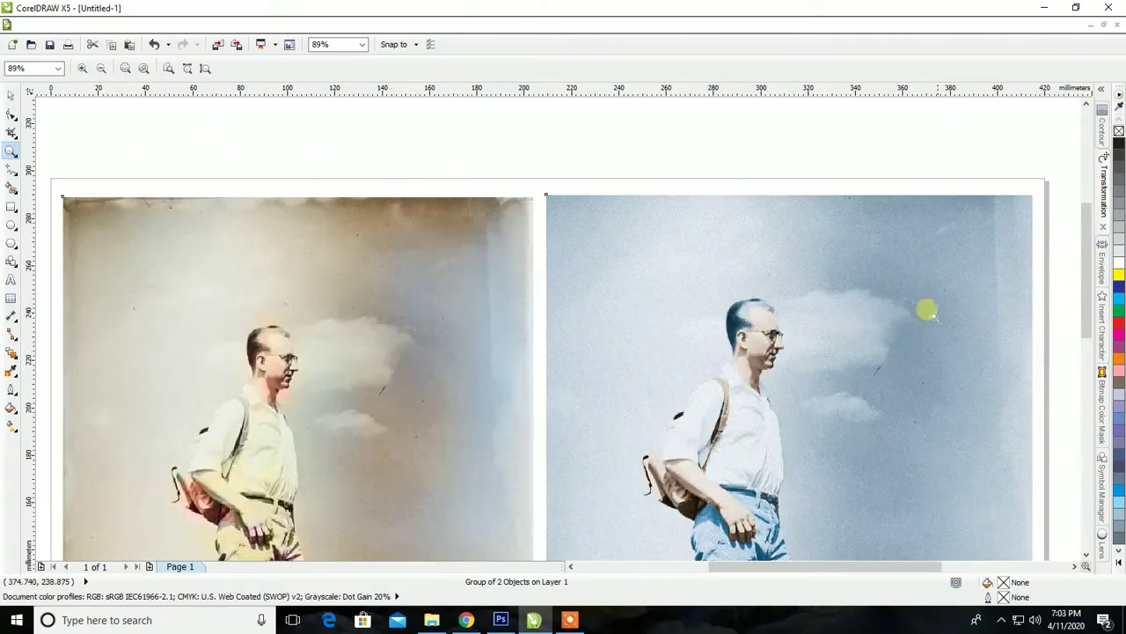
click(10, 94)
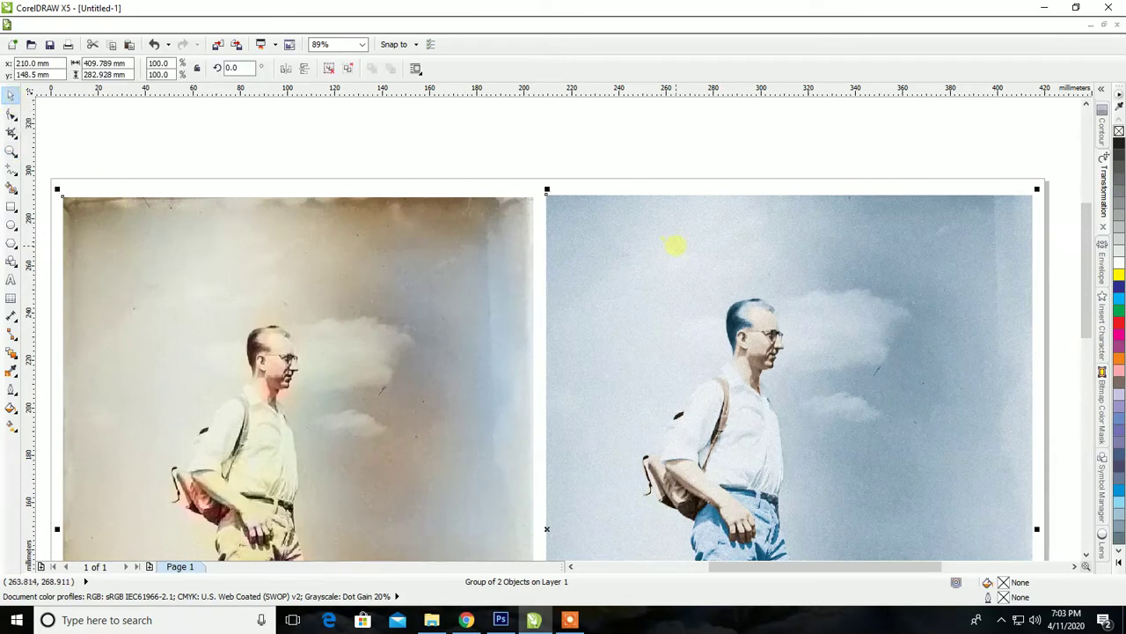
Scroll down over the photos, deselect the group, and wheel-zoom back out to 50% for the whole page.
drag(1086, 253, 1087, 280)
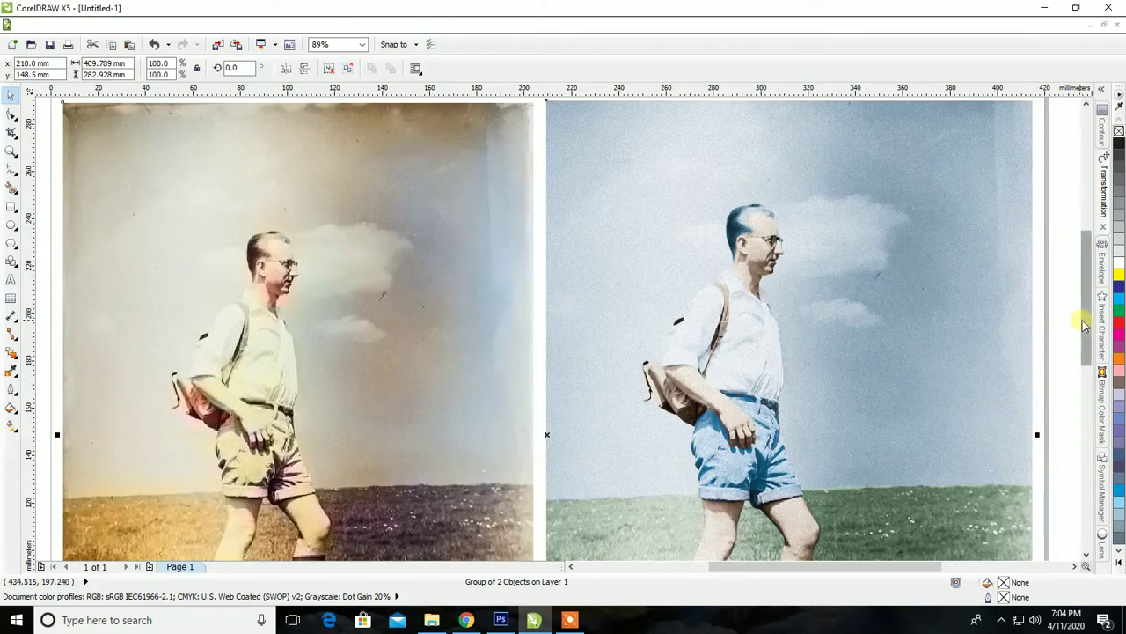
drag(1084, 319, 1085, 378)
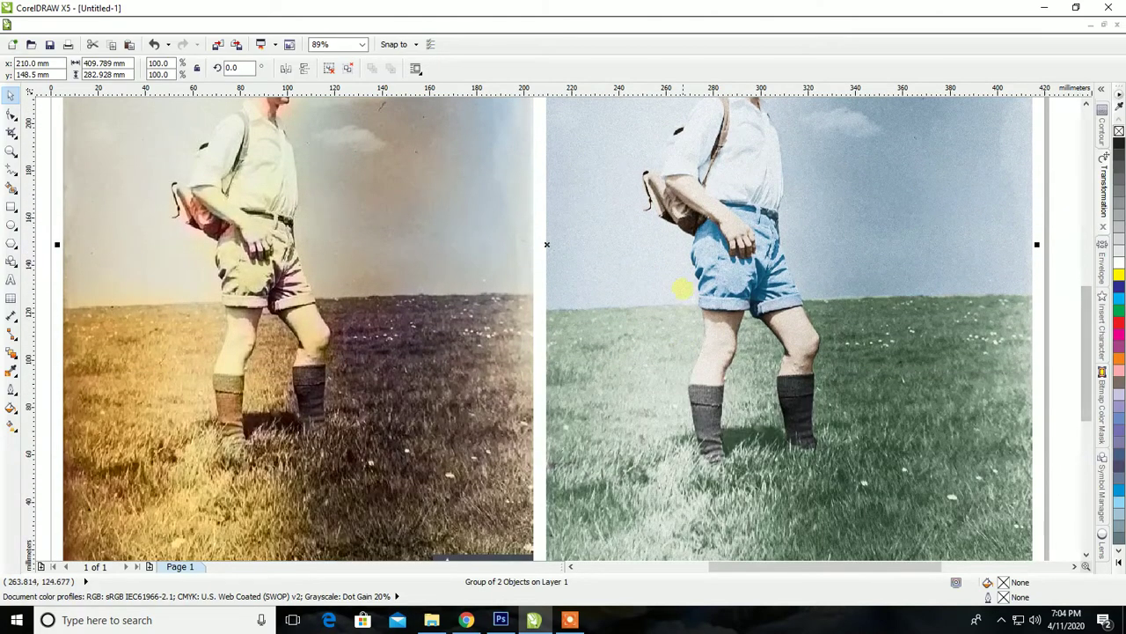
click(1075, 309)
scroll(716, 208, up, 5)
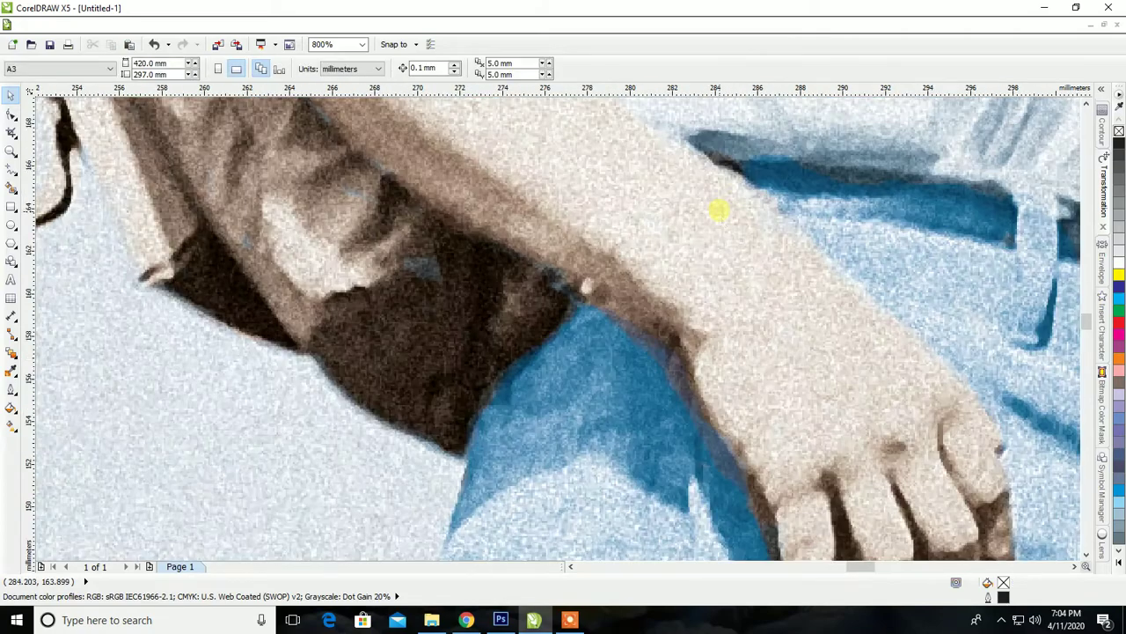
scroll(721, 214, down, 3)
scroll(668, 220, down, 2)
scroll(117, 255, up, 3)
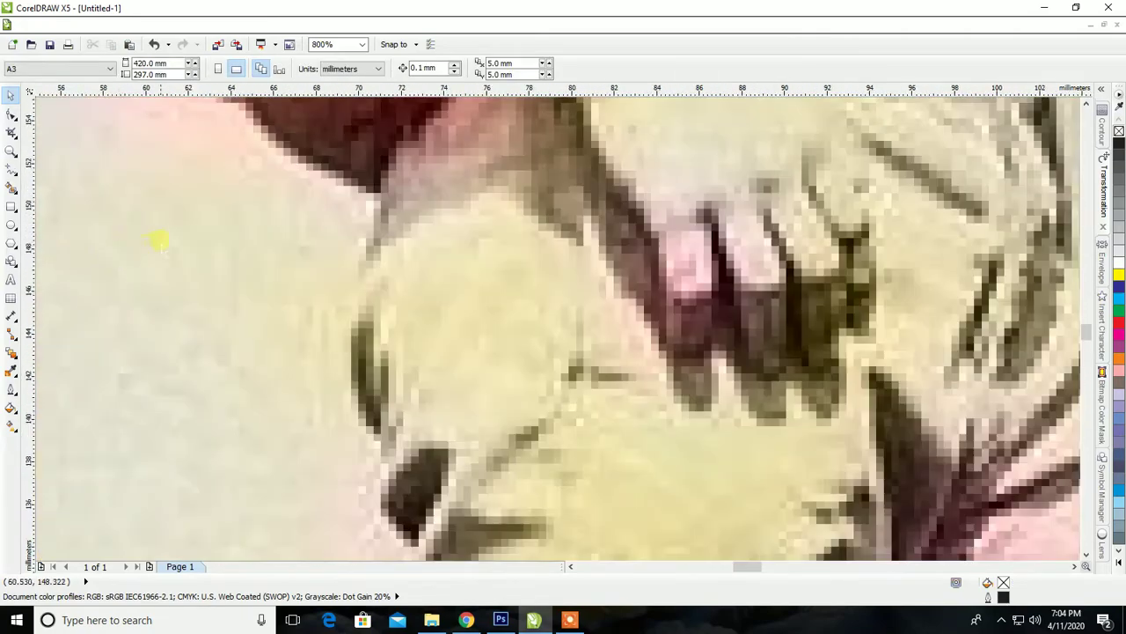
scroll(457, 157, down, 4)
scroll(751, 161, up, 3)
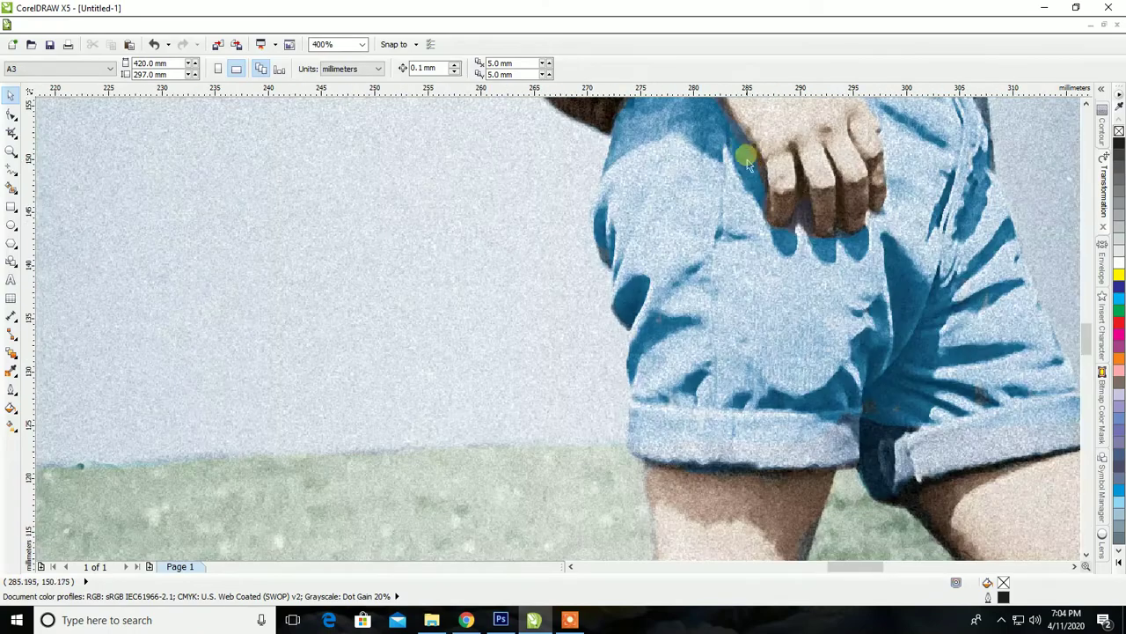
scroll(741, 157, up, 1)
scroll(746, 231, down, 4)
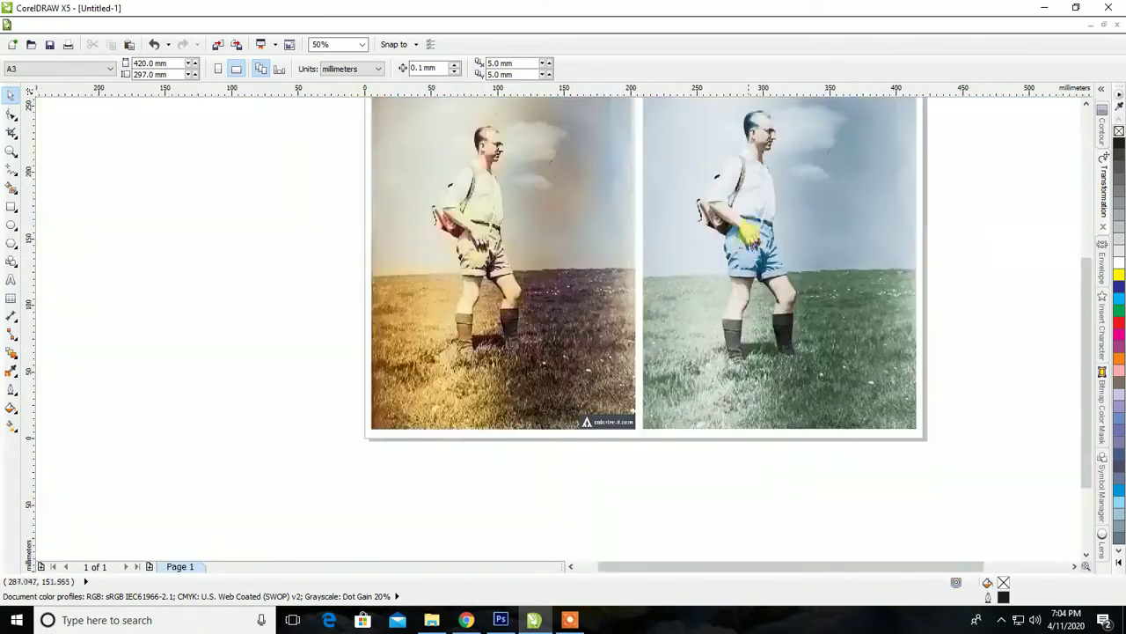
scroll(727, 124, up, 3)
scroll(736, 182, down, 3)
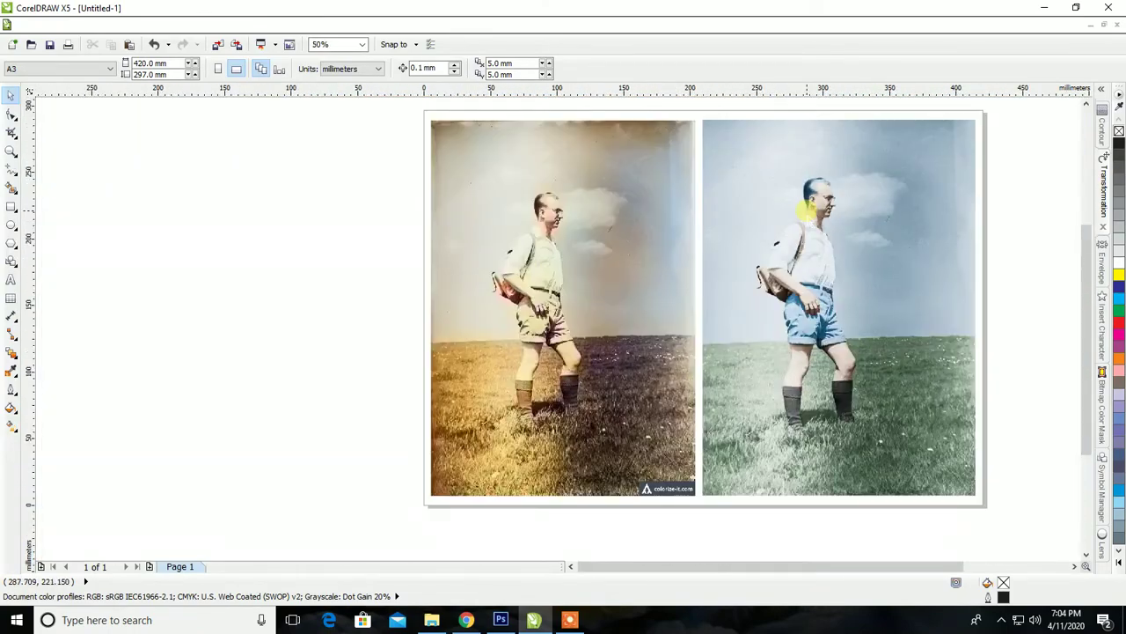
Add Page 2 and import the 056 and Baba 01 photos from Documents.
click(152, 567)
right_click(323, 250)
click(352, 310)
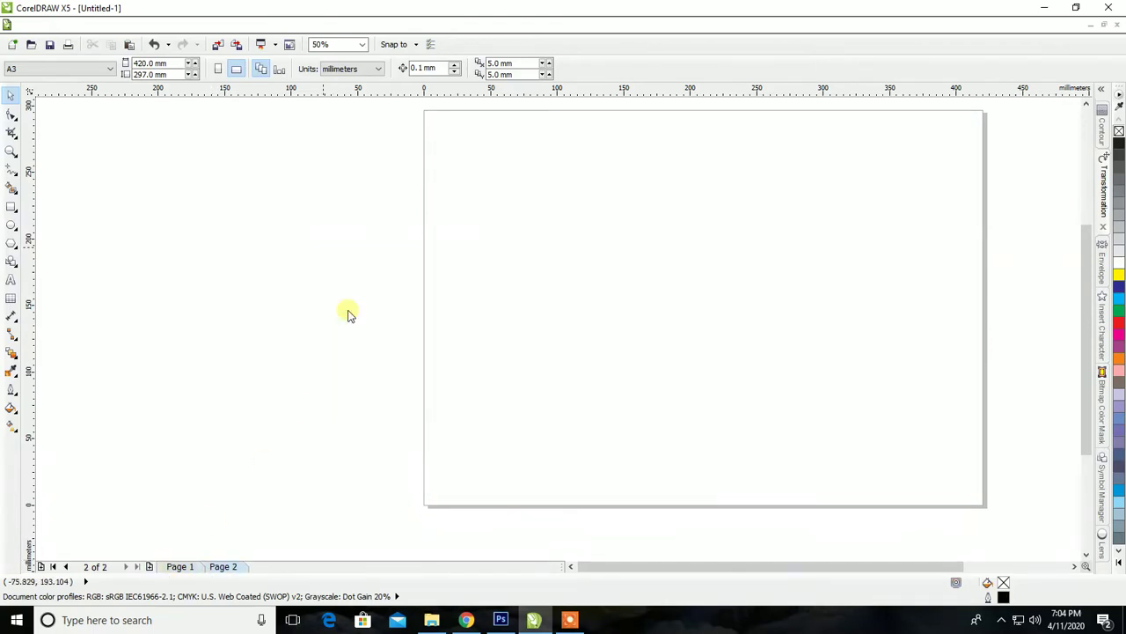
click(74, 150)
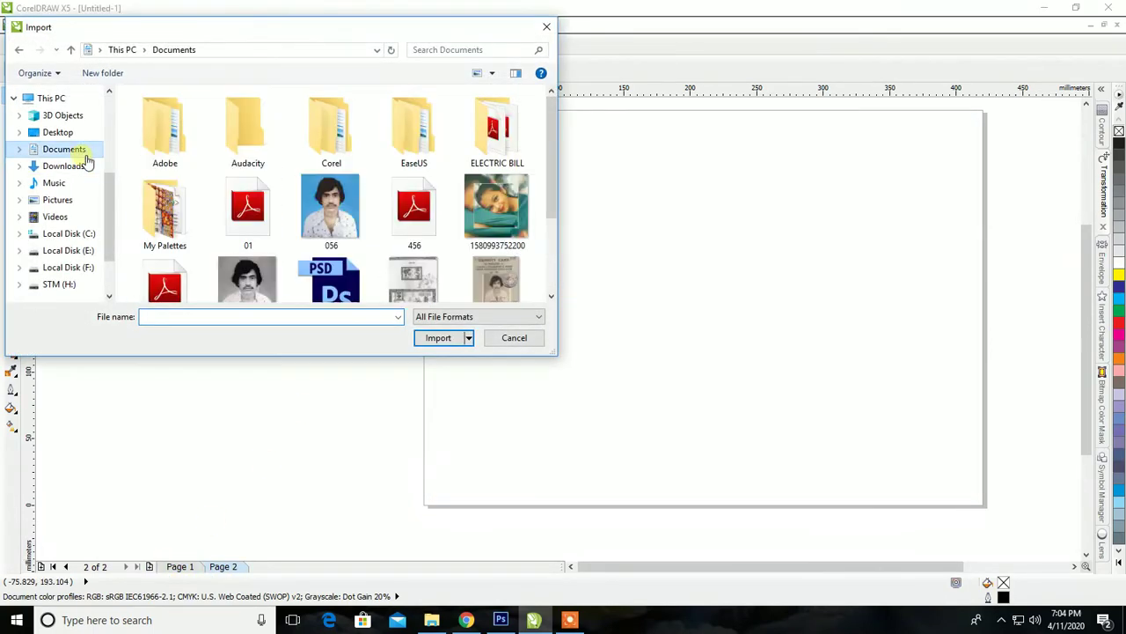
scroll(297, 186, down, 1)
click(297, 191)
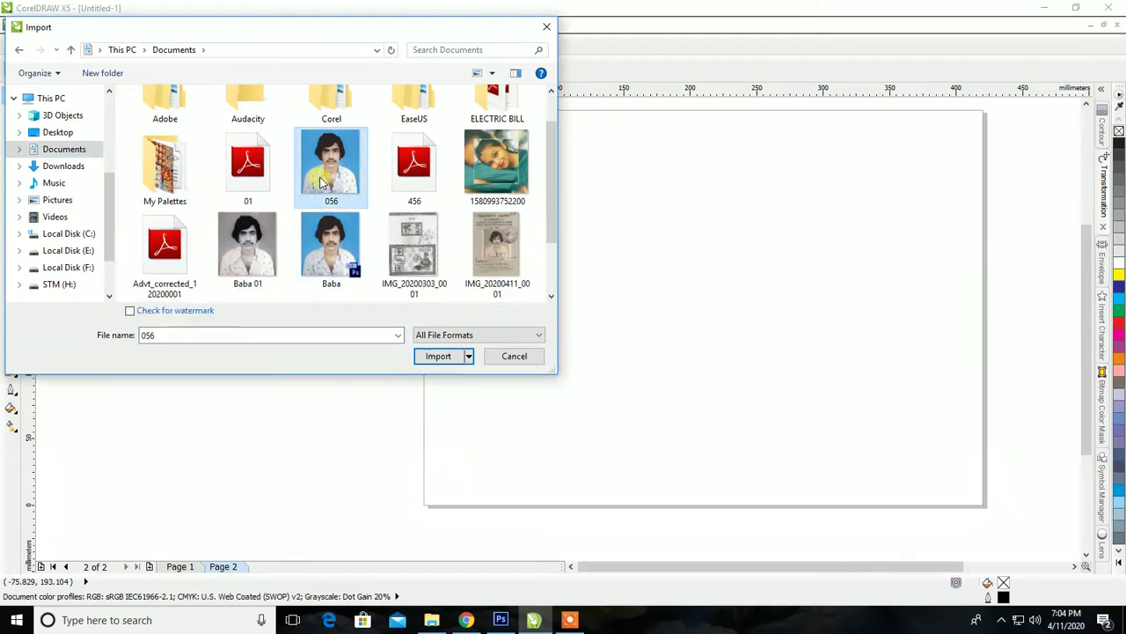
ctrl+click(249, 246)
click(451, 356)
Place the two portraits side by side, group them, scale to 39.6% and move onto the page.
click(548, 239)
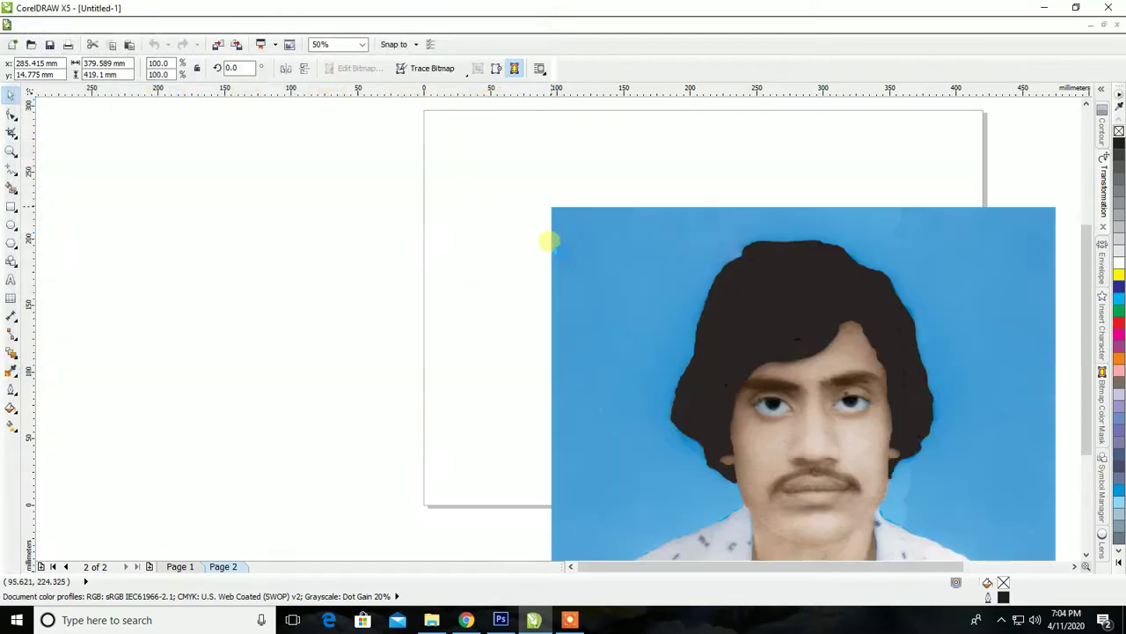
click(516, 213)
scroll(519, 214, down, 2)
drag(484, 233, 453, 236)
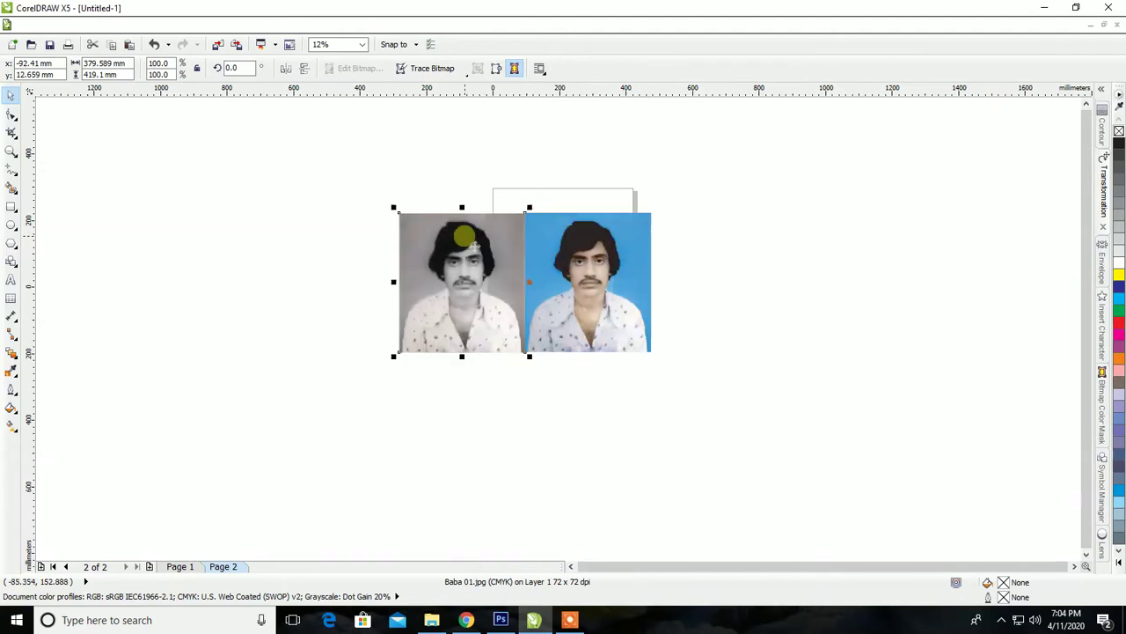
scroll(515, 234, up, 2)
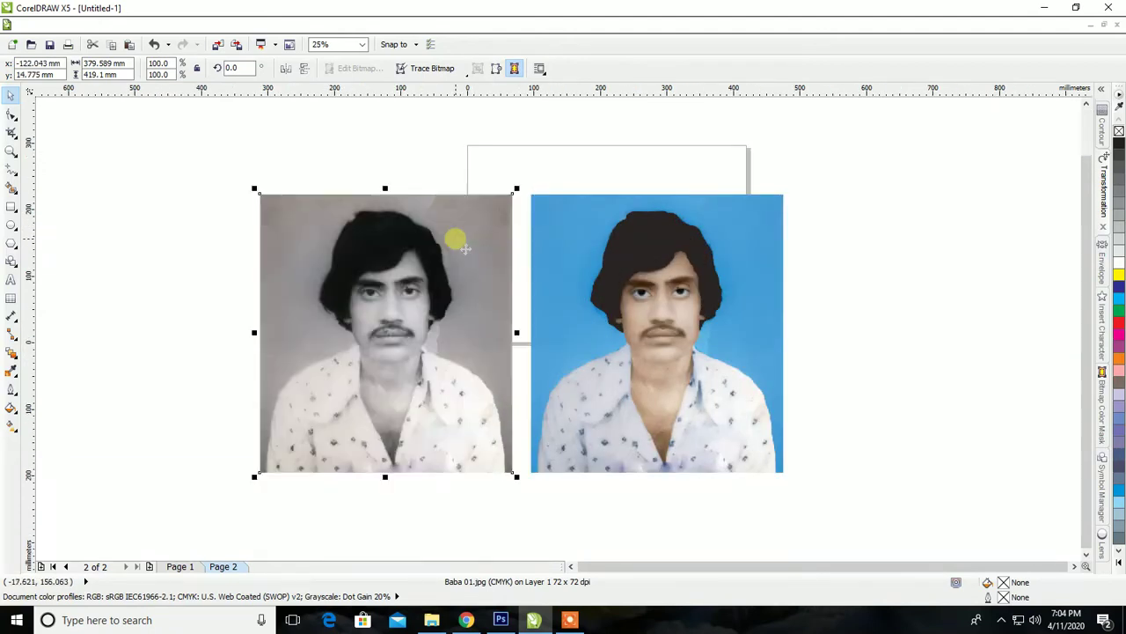
shift+click(591, 224)
key(ctrl+g)
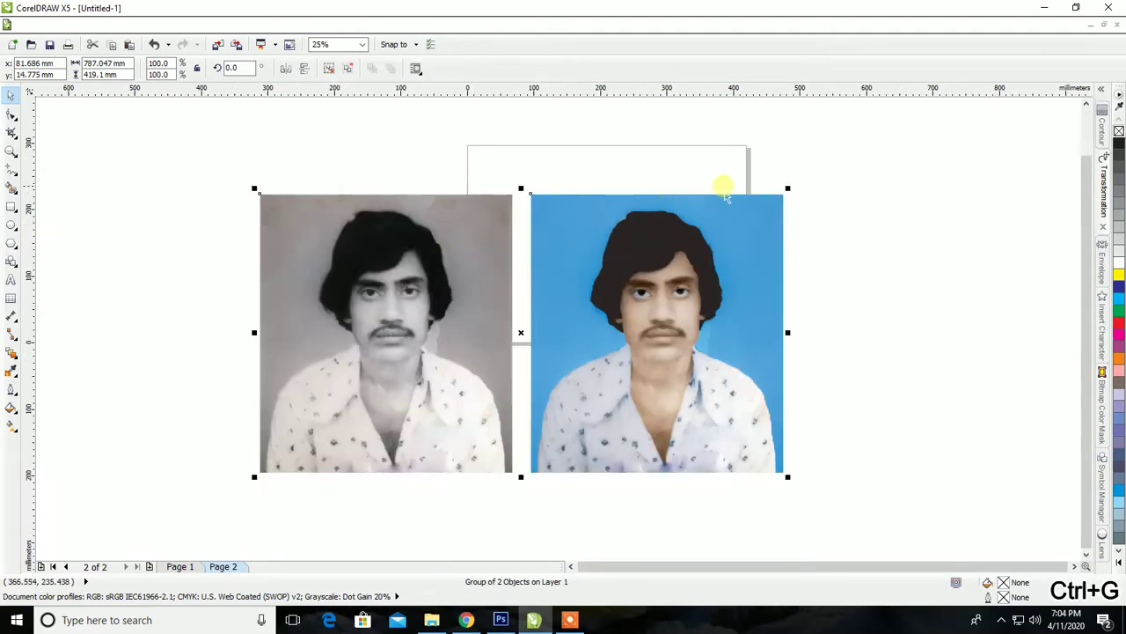
drag(788, 187, 630, 278)
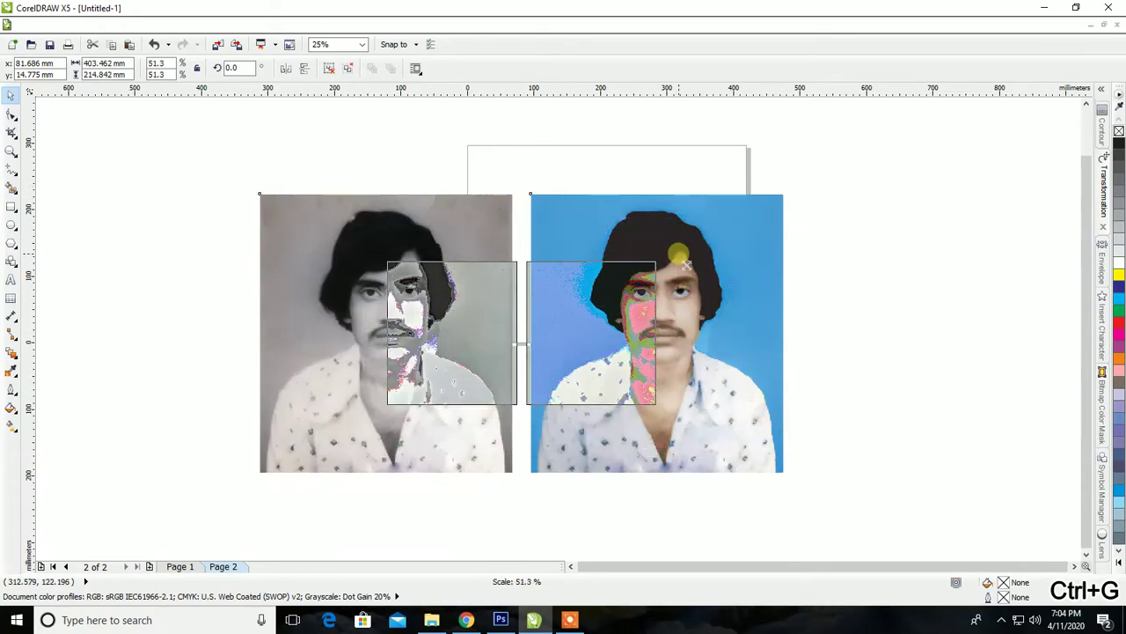
mouse_move(586, 331)
mouse_down()
mouse_move(639, 232)
mouse_move(659, 237)
mouse_up()
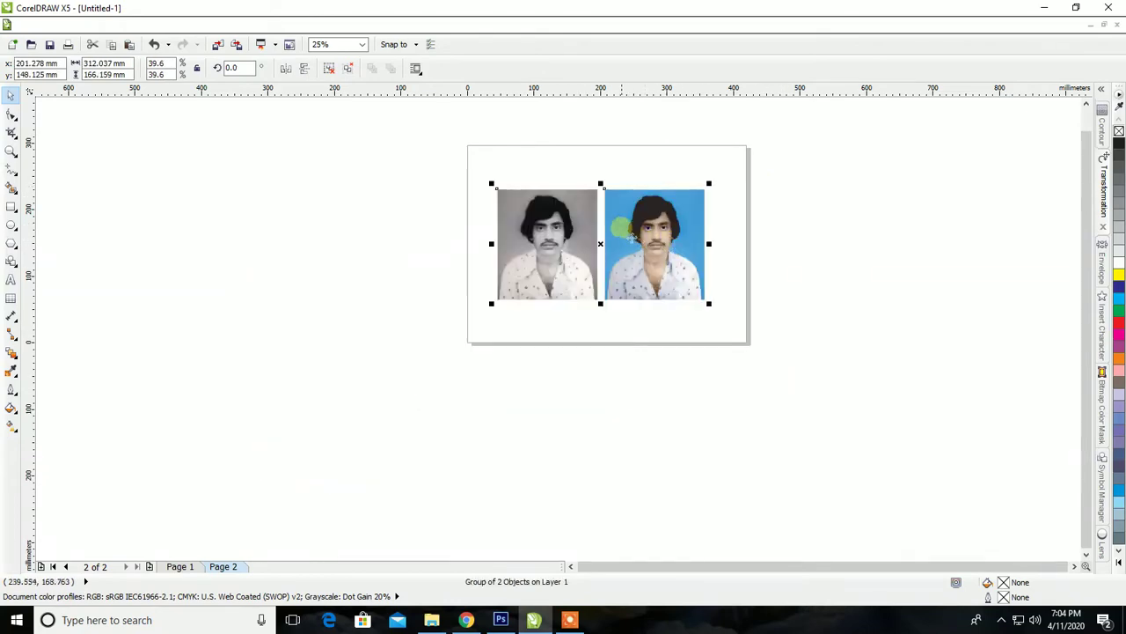
scroll(616, 224, up, 2)
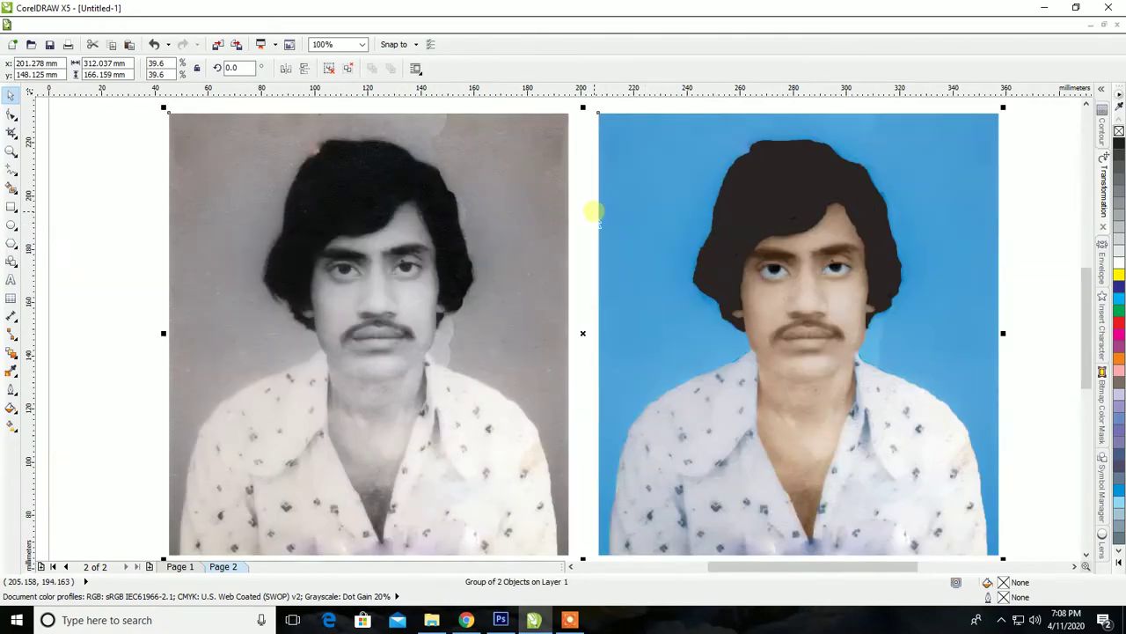
Zoom in and out on the grouped Page 2 portraits to compare them up close.
scroll(445, 224, down, 1)
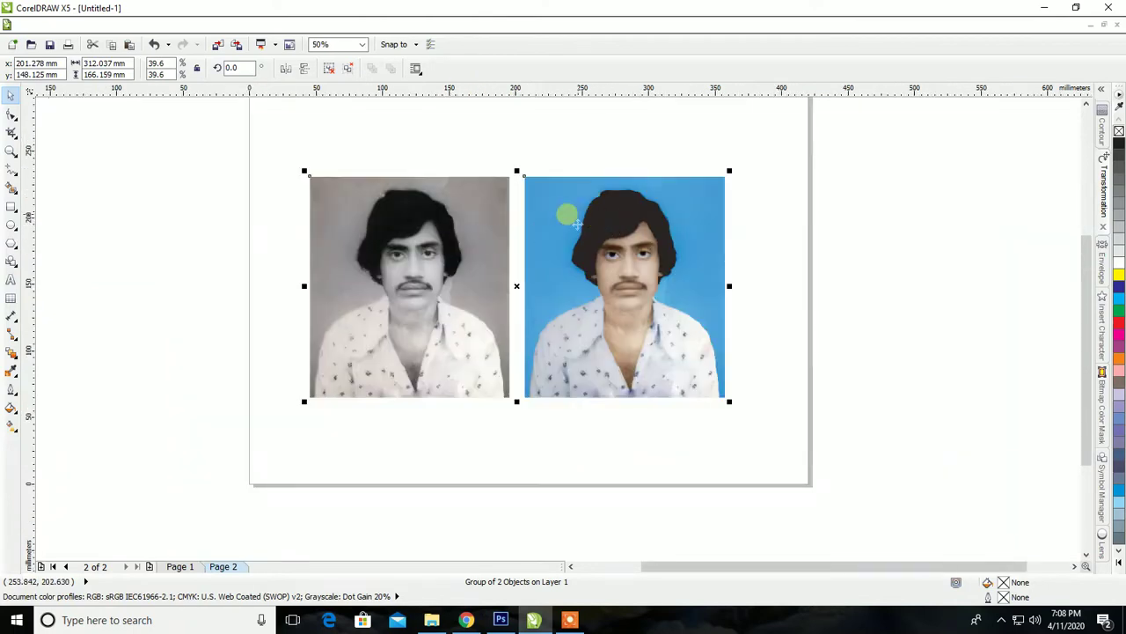
scroll(574, 222, up, 1)
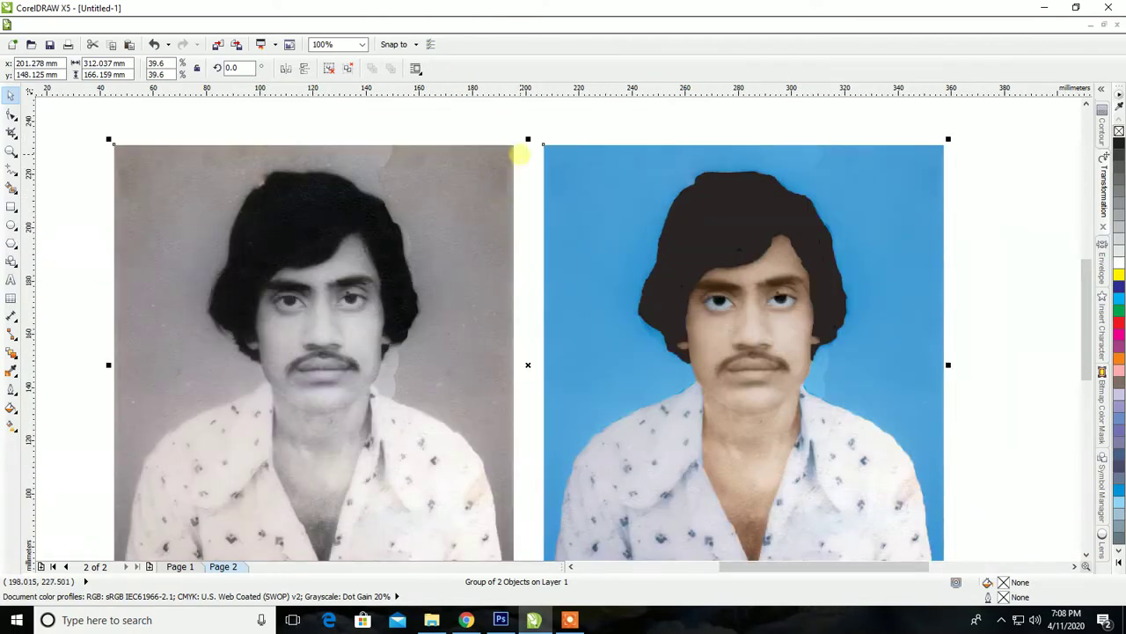
click(483, 132)
click(459, 211)
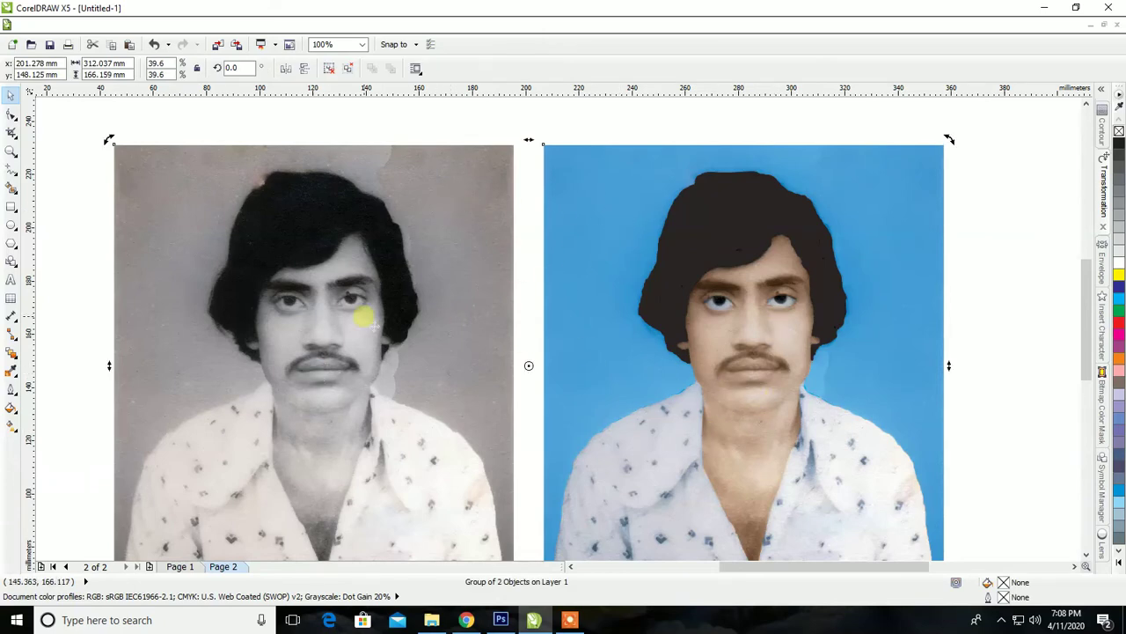
scroll(330, 309, up, 1)
scroll(339, 316, down, 1)
scroll(714, 289, up, 2)
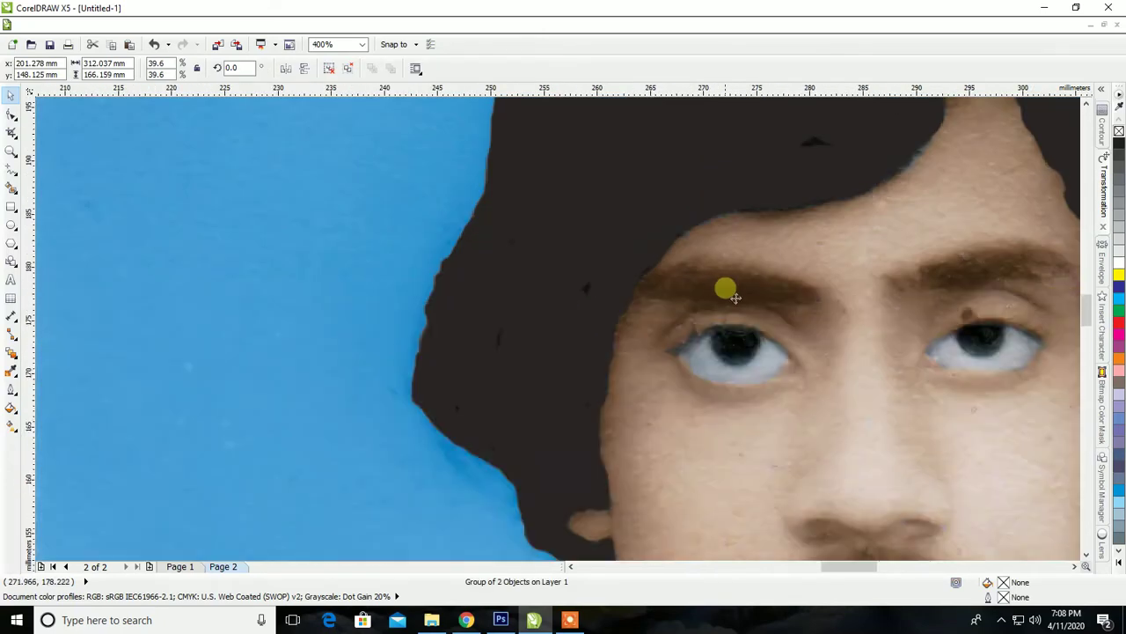
scroll(728, 294, down, 2)
scroll(370, 299, up, 1)
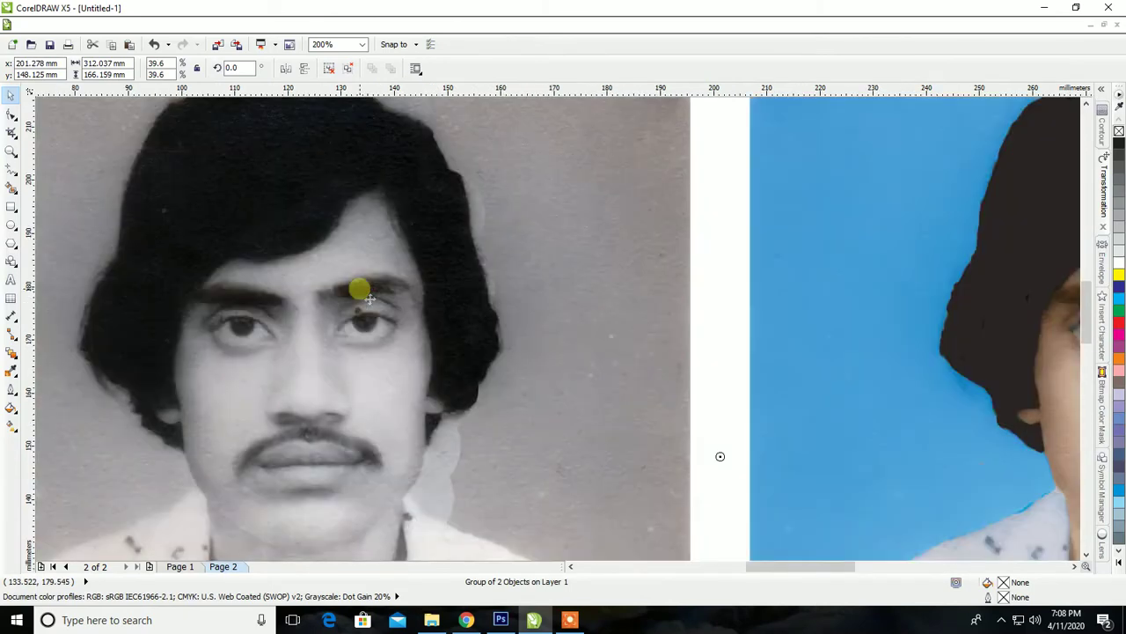
scroll(369, 299, down, 1)
scroll(539, 289, up, 1)
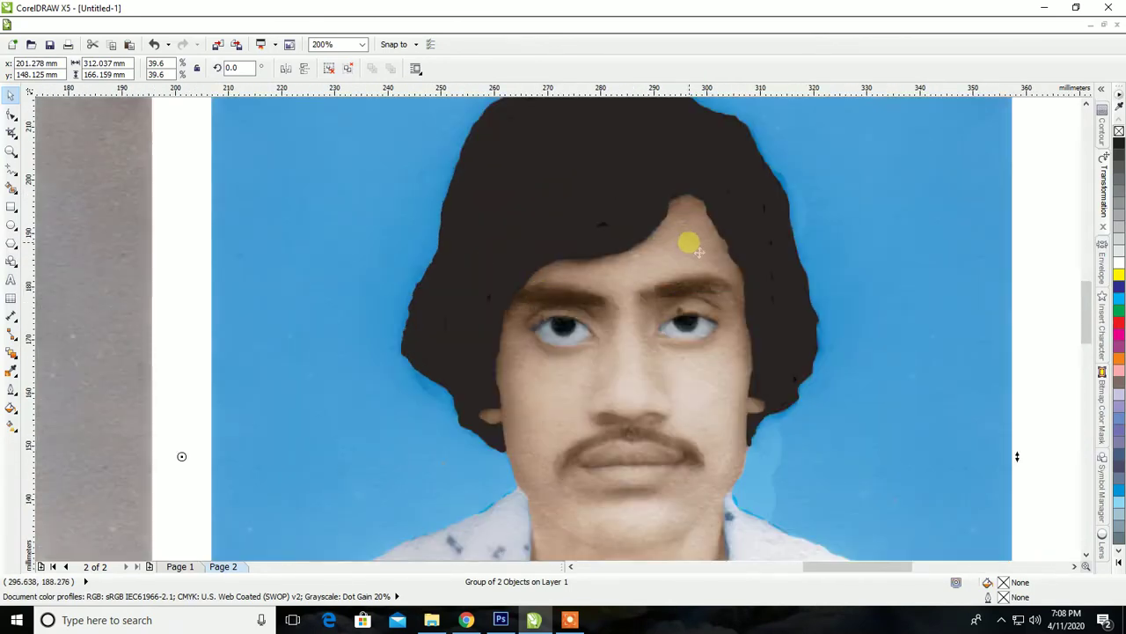
scroll(704, 251, down, 1)
scroll(684, 221, down, 1)
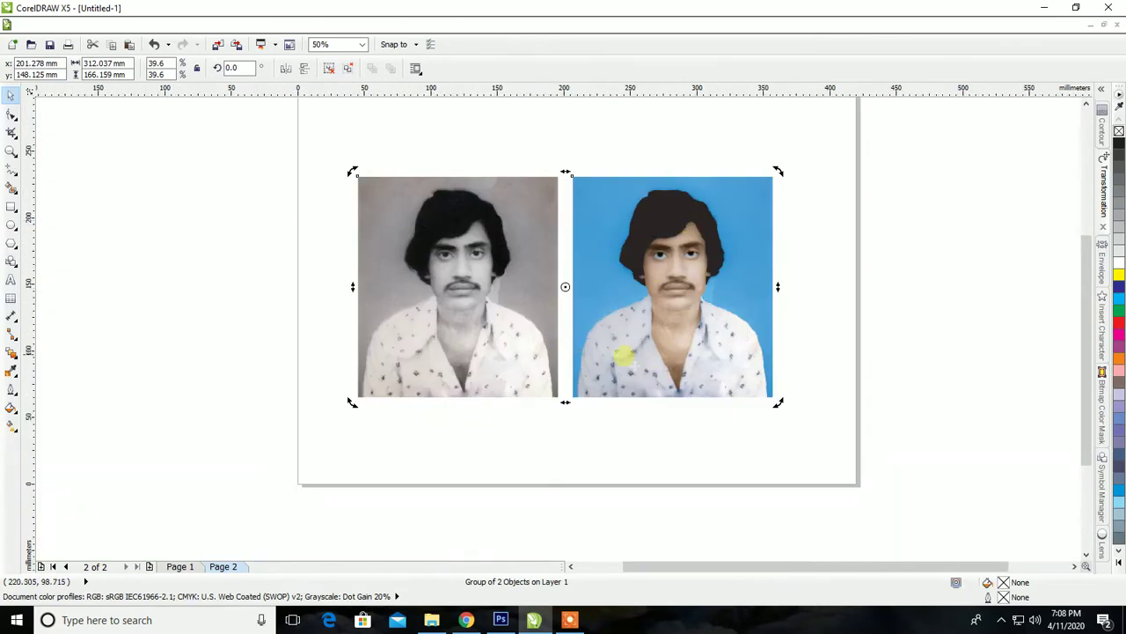
scroll(626, 361, up, 2)
scroll(664, 394, down, 1)
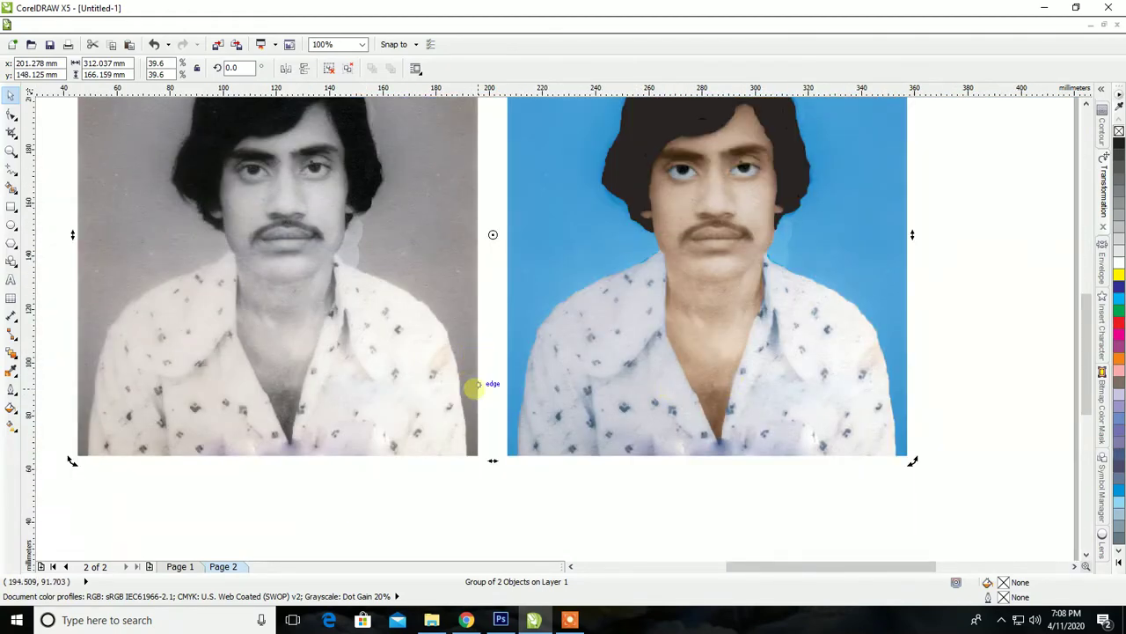
scroll(480, 378, down, 3)
scroll(480, 374, up, 1)
click(717, 369)
scroll(528, 375, up, 1)
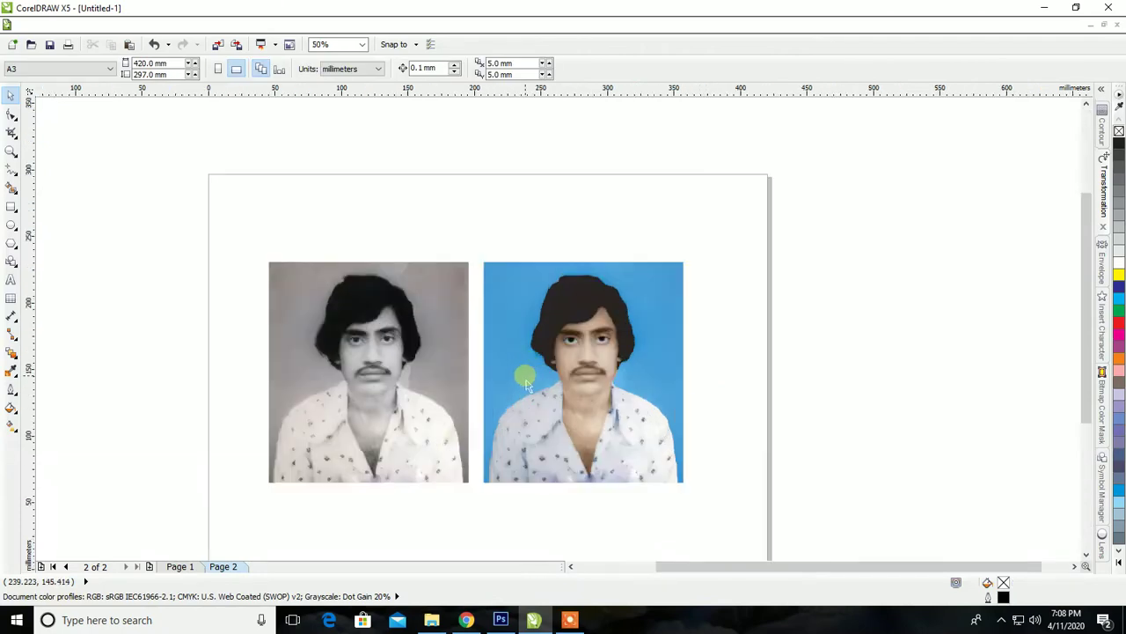
Review Page 1, then return to Page 2 and reselect the portrait group before switching to Chrome.
click(194, 565)
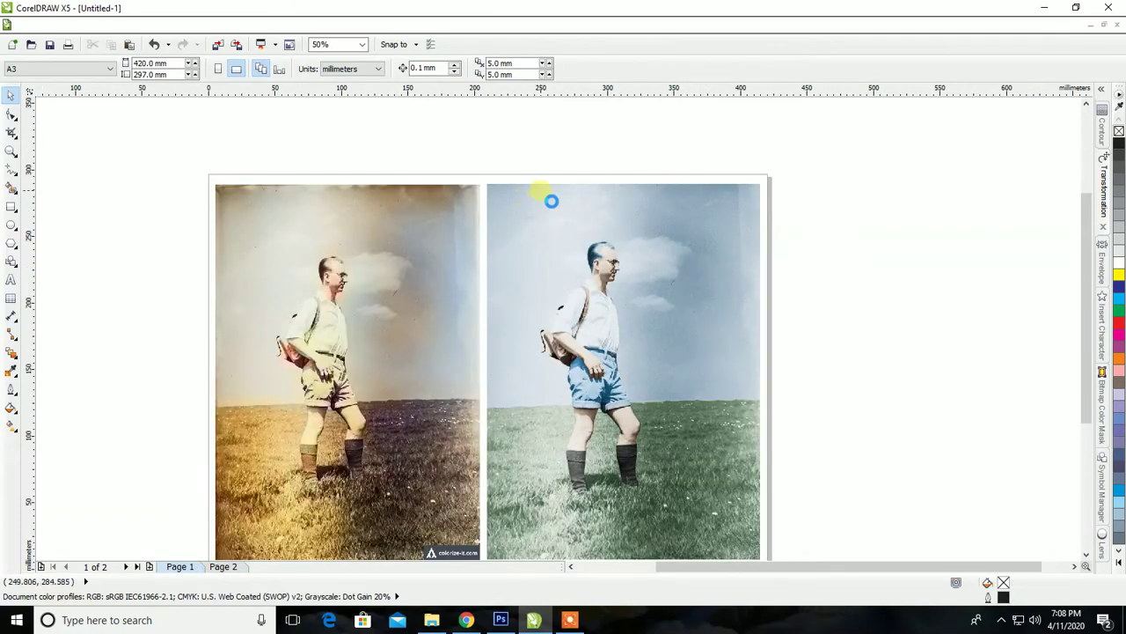
scroll(470, 253, down, 1)
scroll(470, 253, up, 1)
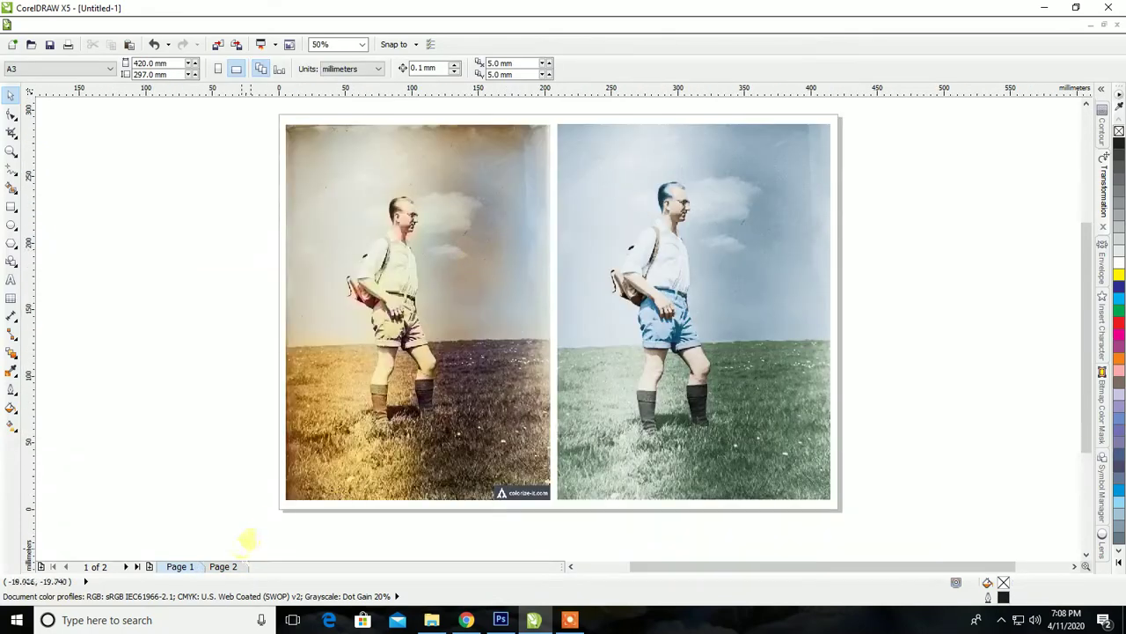
click(234, 567)
click(463, 308)
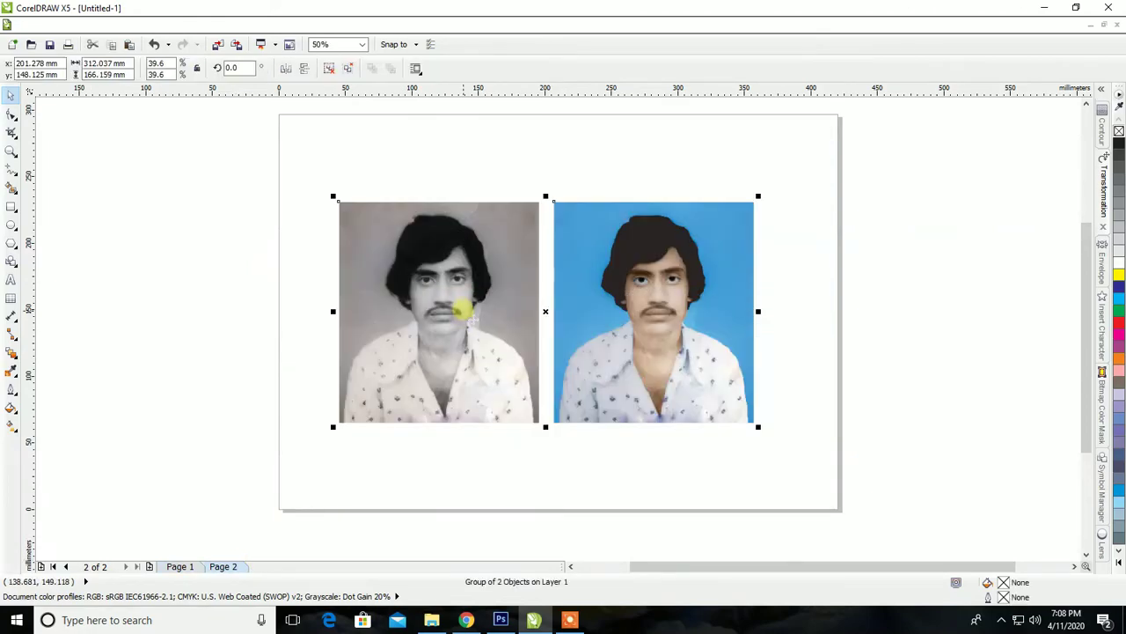
click(467, 620)
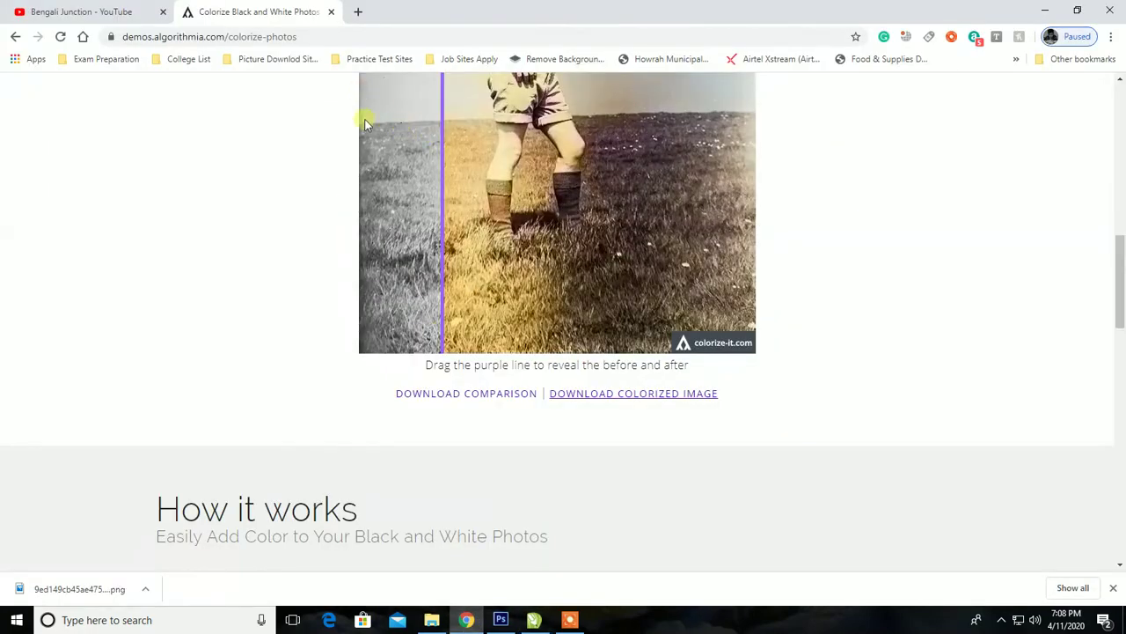
Upload the Baba 01 portrait from Documents to Algorithmia for colorizing.
scroll(413, 203, up, 5)
scroll(414, 203, up, 5)
click(365, 325)
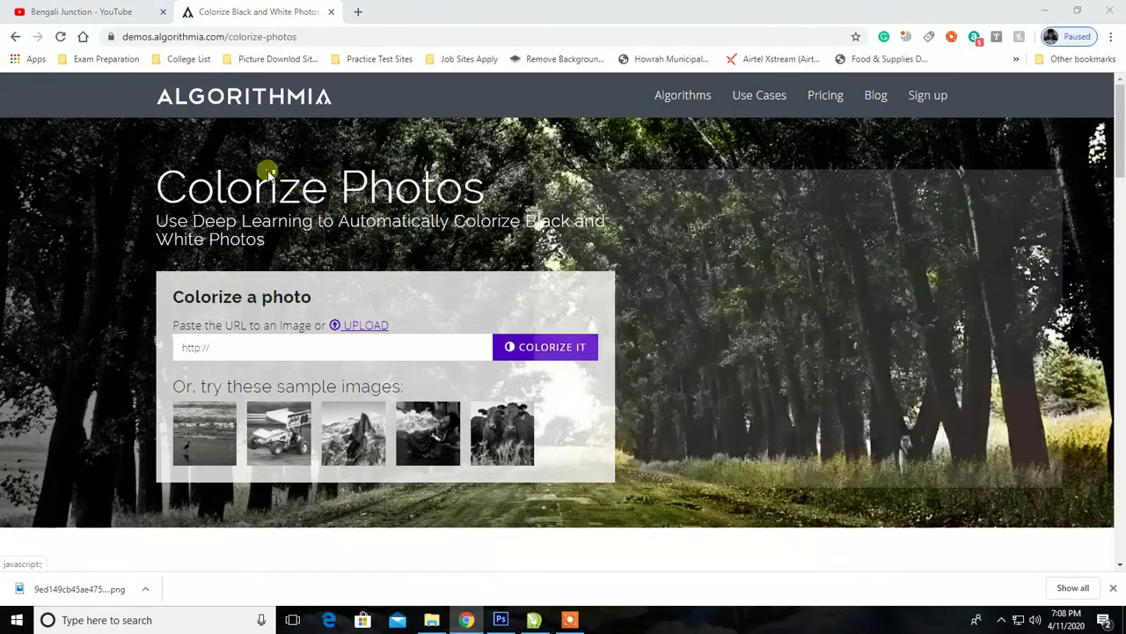
click(581, 296)
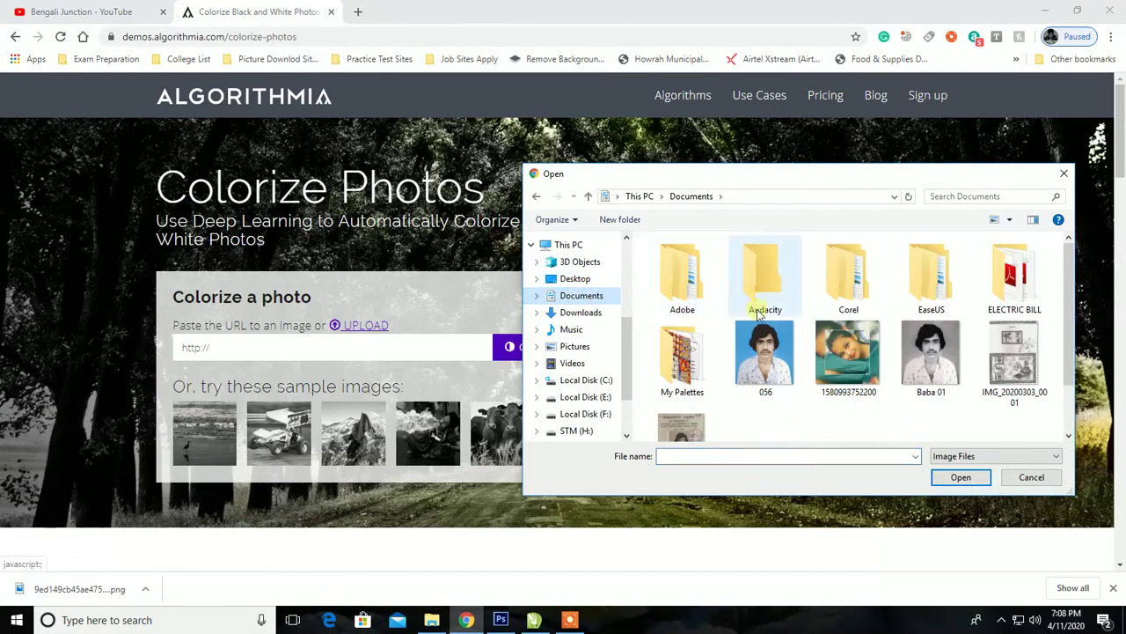
click(946, 350)
click(960, 477)
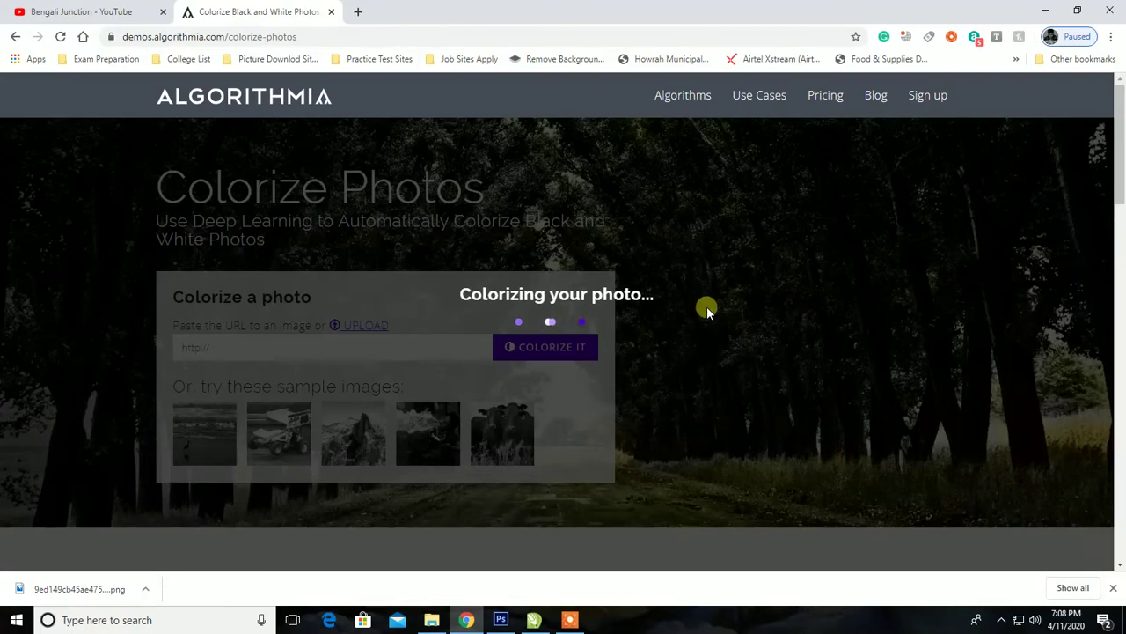
Compare the colorized portrait with the purple slider and download the colorized image.
scroll(639, 238, down, 3)
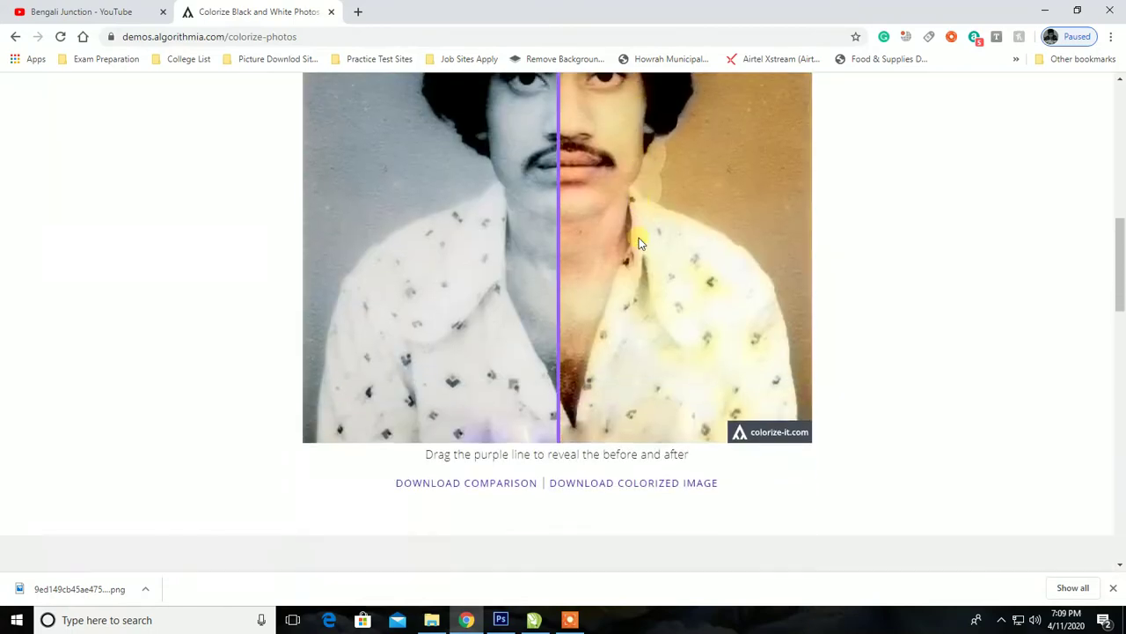
scroll(564, 259, down, 1)
scroll(564, 259, up, 3)
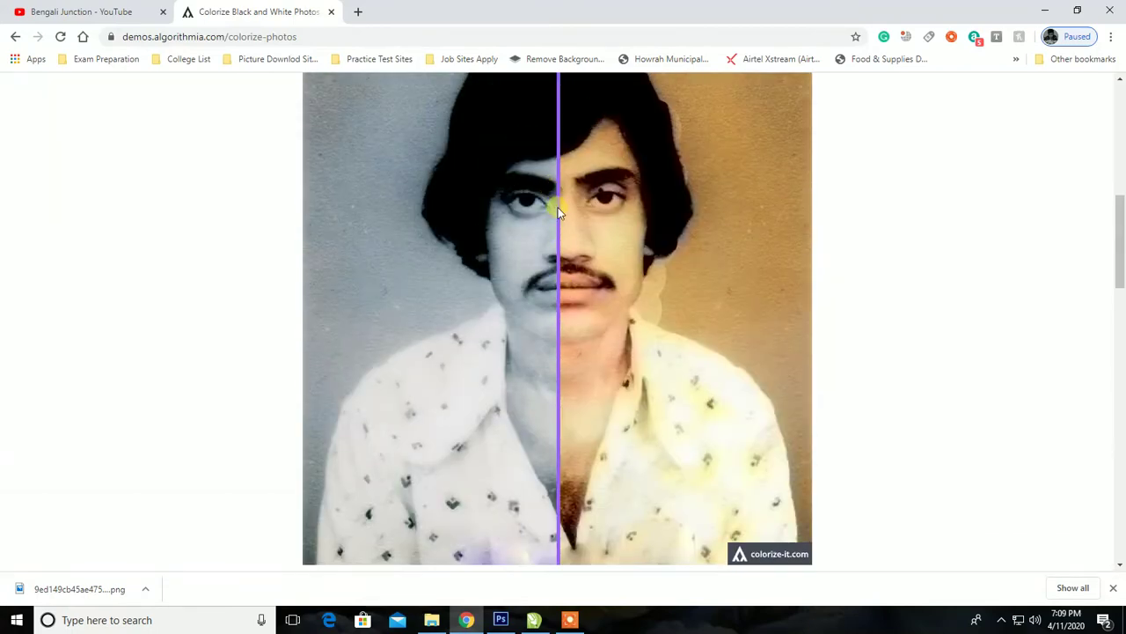
drag(560, 211, 468, 207)
scroll(511, 207, down, 4)
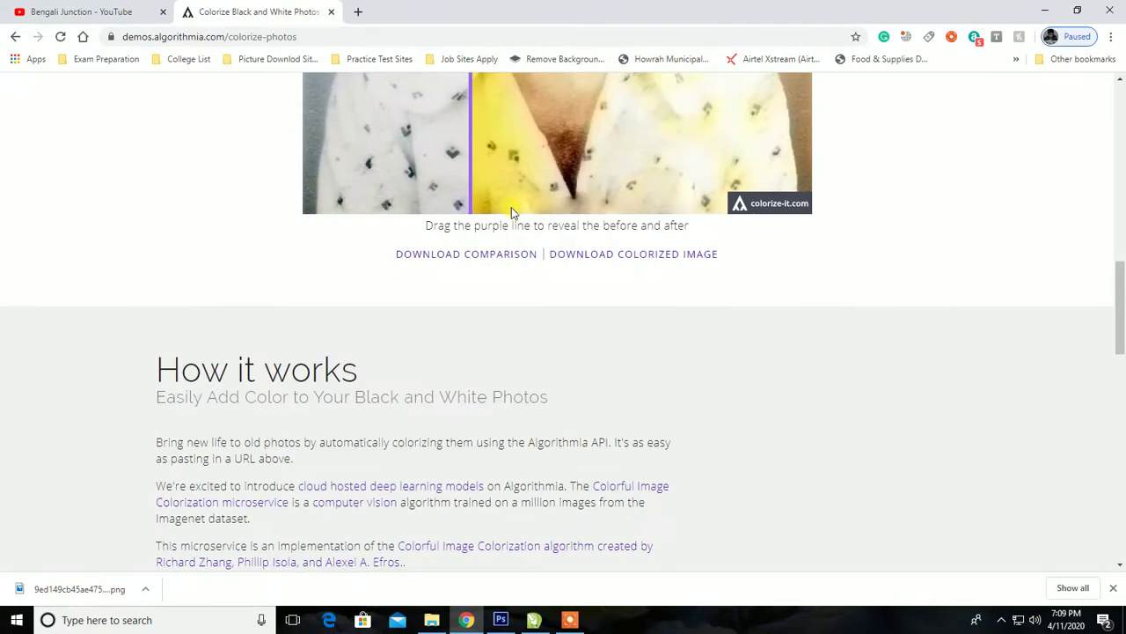
click(599, 253)
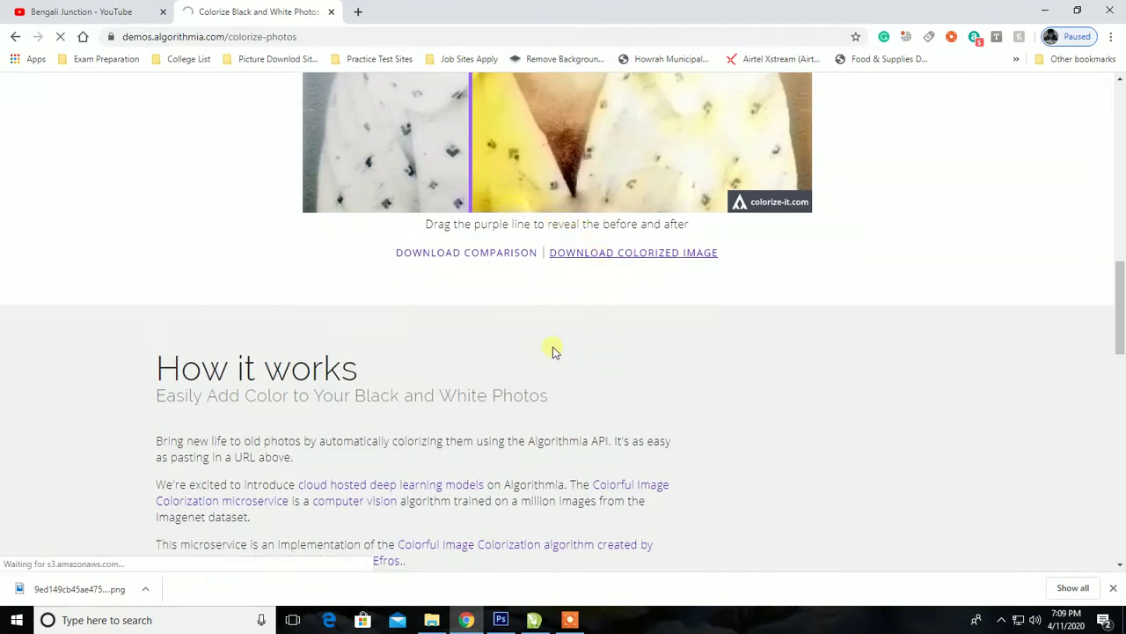
Import the downloaded auto-colorized portrait from Downloads onto the Page 2 canvas.
click(534, 620)
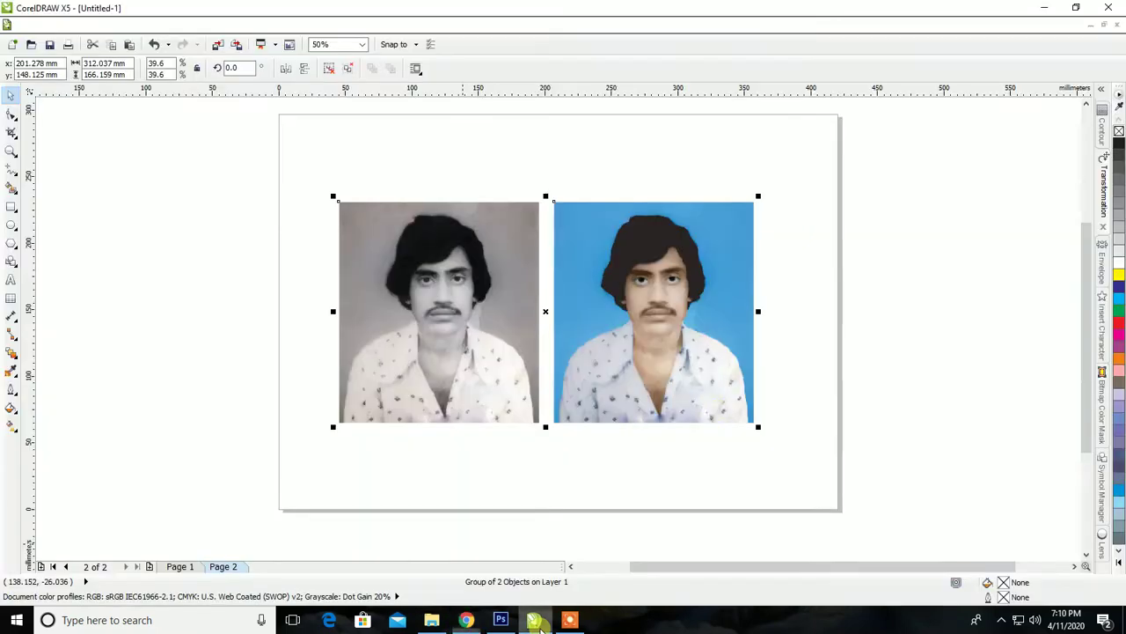
right_click(884, 271)
click(922, 331)
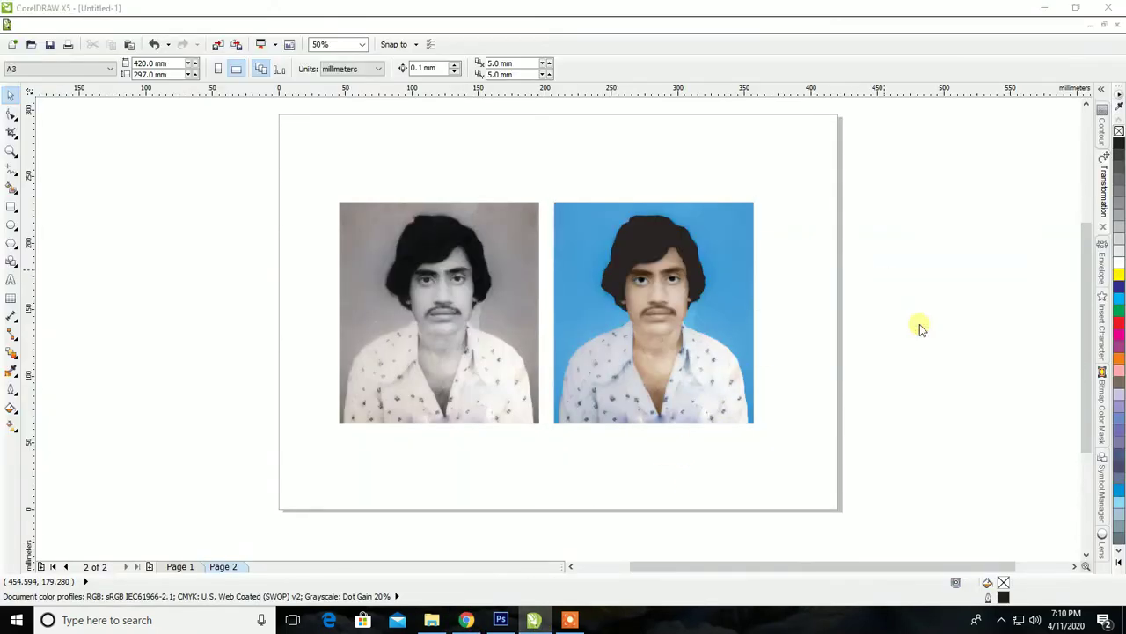
click(63, 165)
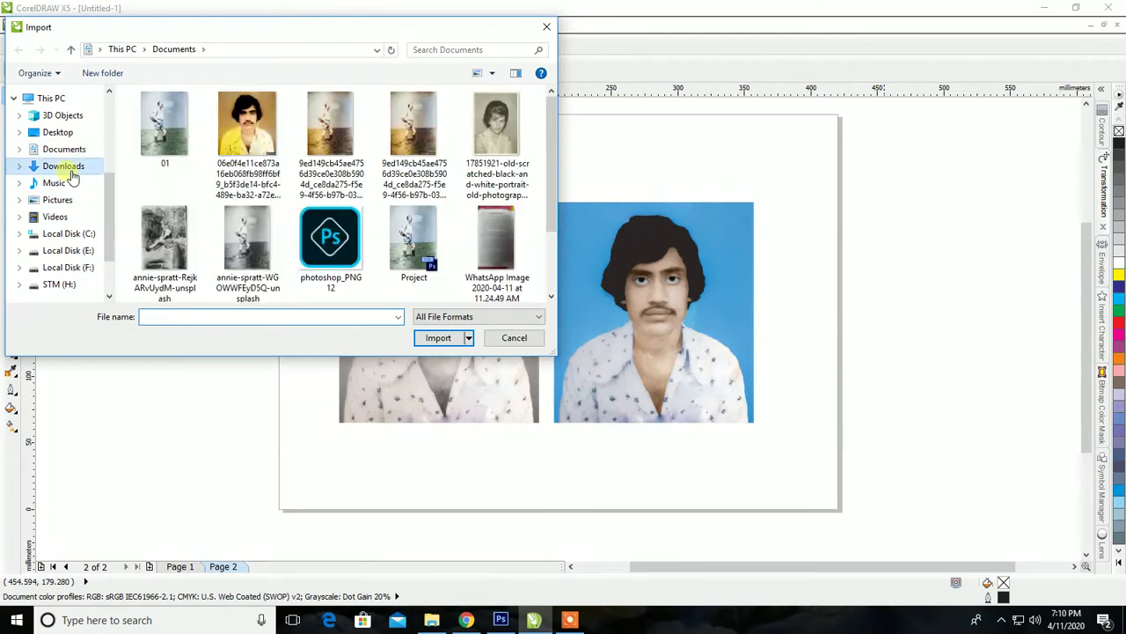
click(247, 132)
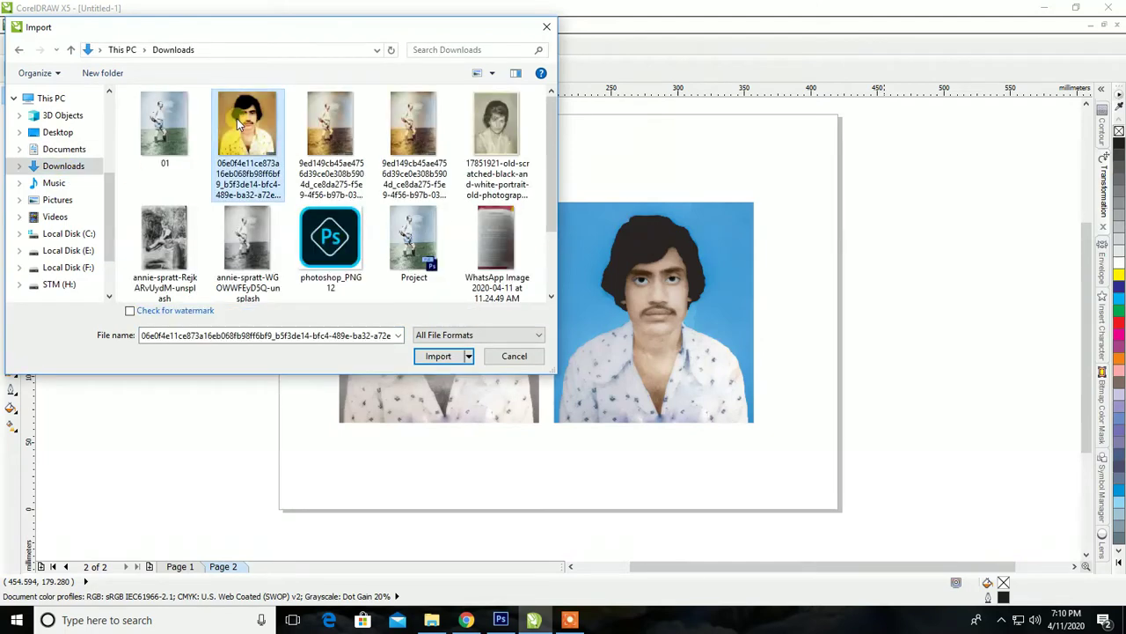
click(437, 355)
click(908, 202)
Scale the imported portrait to 61% and place it beside the other two portraits.
scroll(843, 235, down, 2)
scroll(936, 228, up, 2)
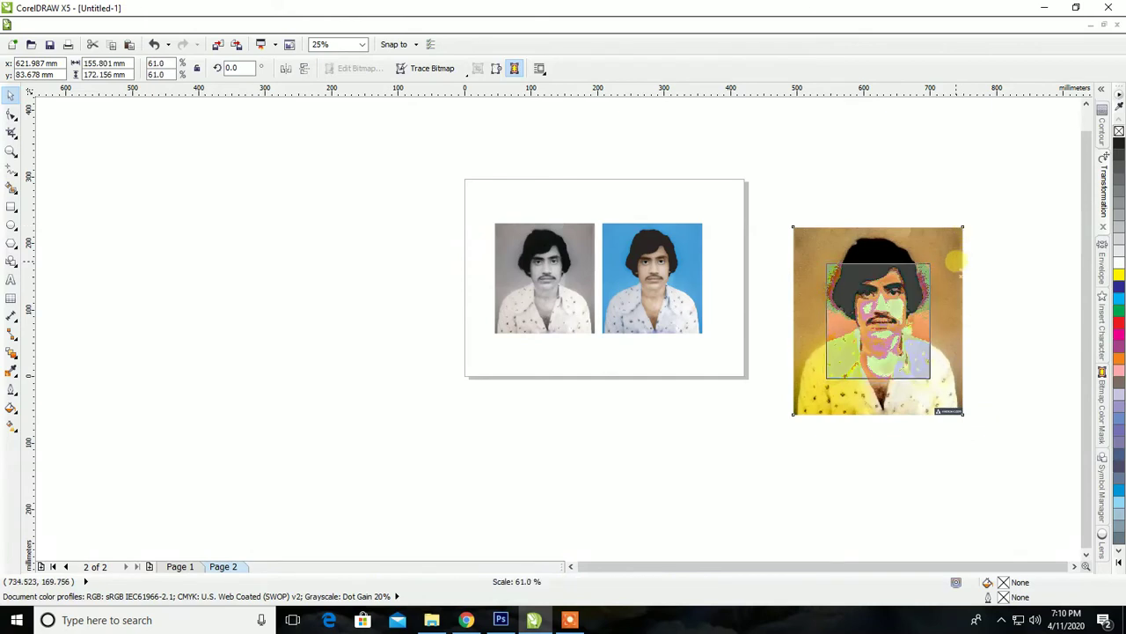
drag(967, 224, 930, 263)
drag(896, 321, 783, 280)
scroll(783, 280, up, 3)
scroll(783, 280, down, 1)
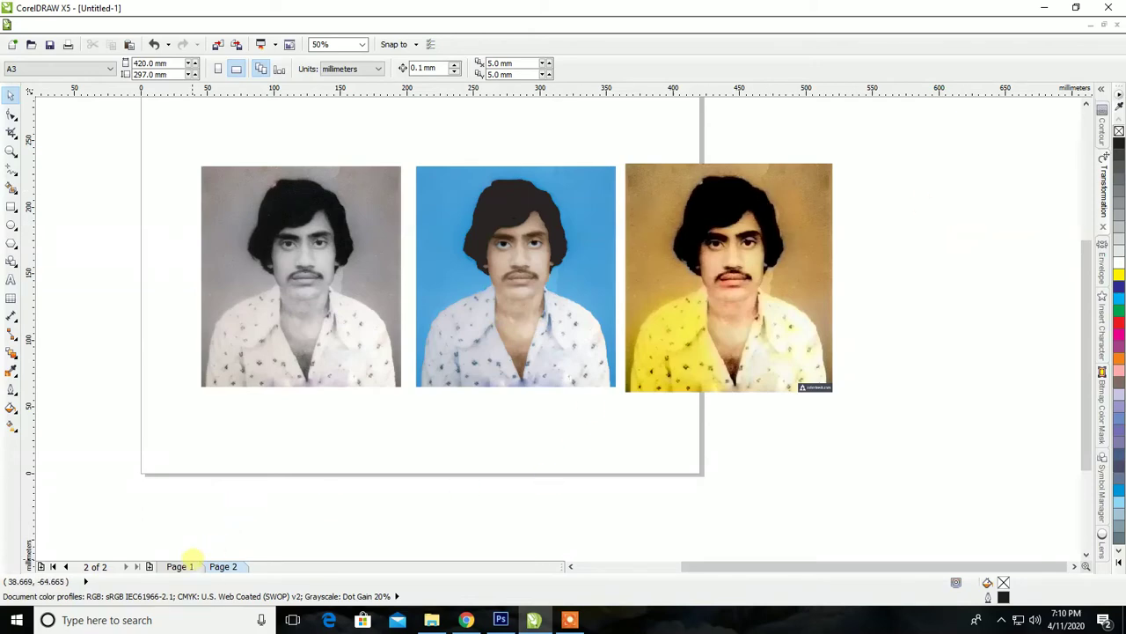
Switch to Page 1 showing the two colorized walking-man photos side by side.
click(193, 566)
click(179, 567)
scroll(423, 413, down, 1)
scroll(440, 352, up, 2)
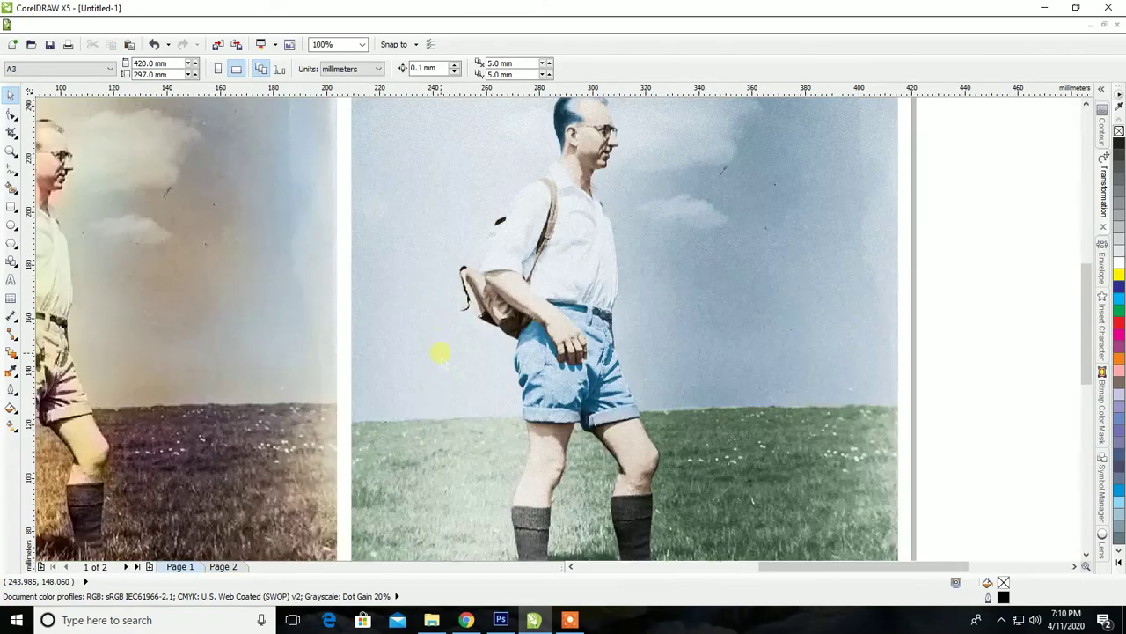
scroll(537, 348, down, 1)
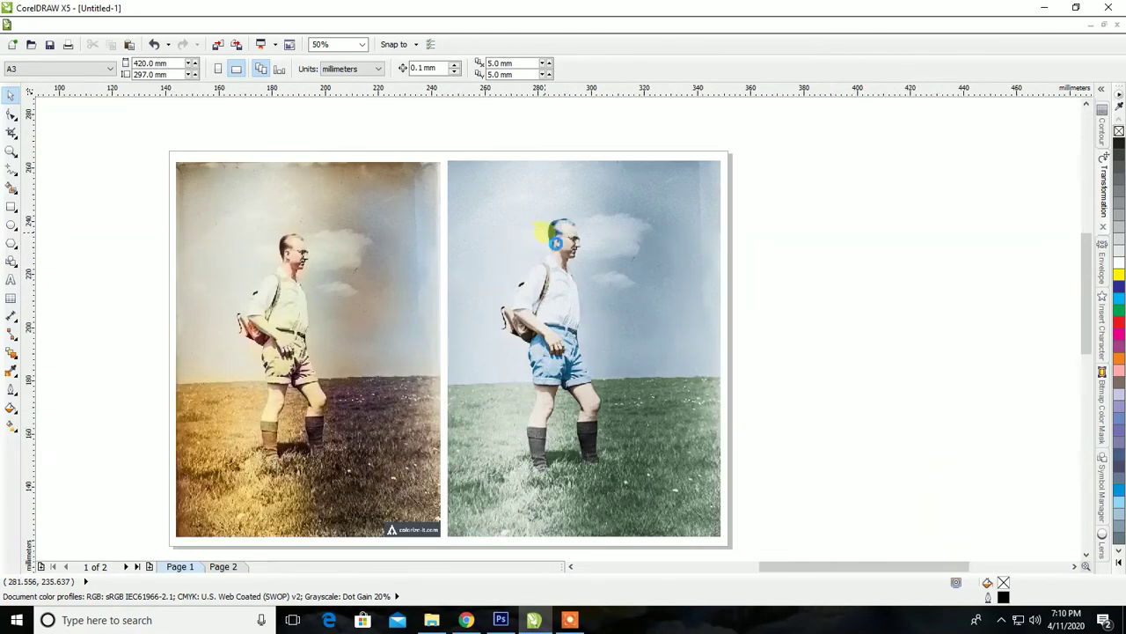
scroll(546, 233, up, 1)
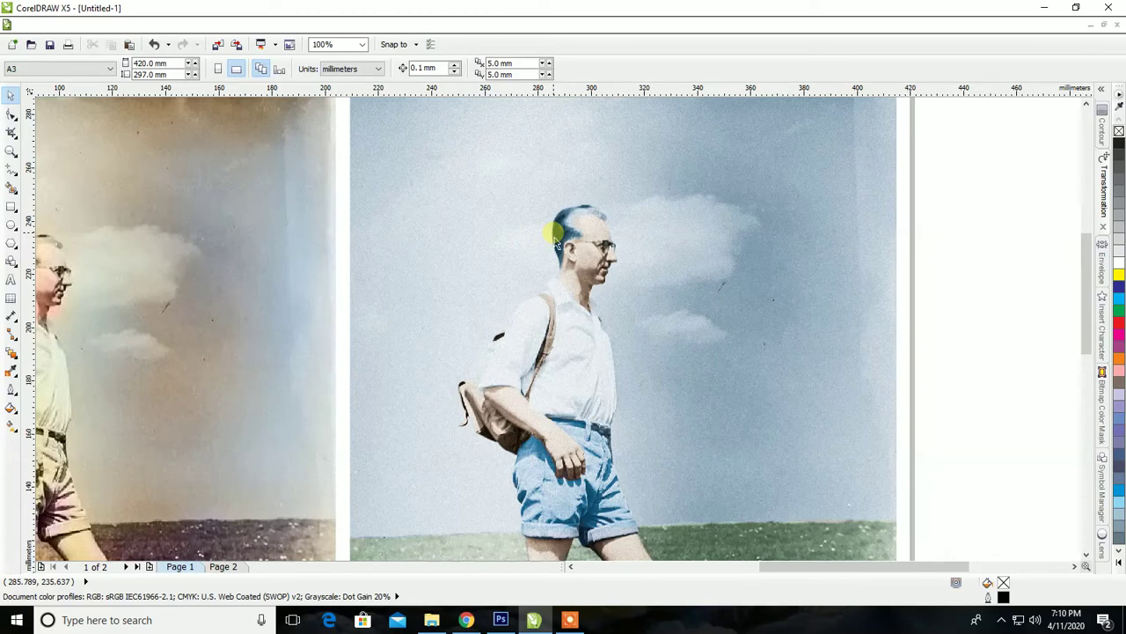
Zoom in and out to compare the hair, shorts and grass in the hiker photos.
scroll(715, 220, up, 1)
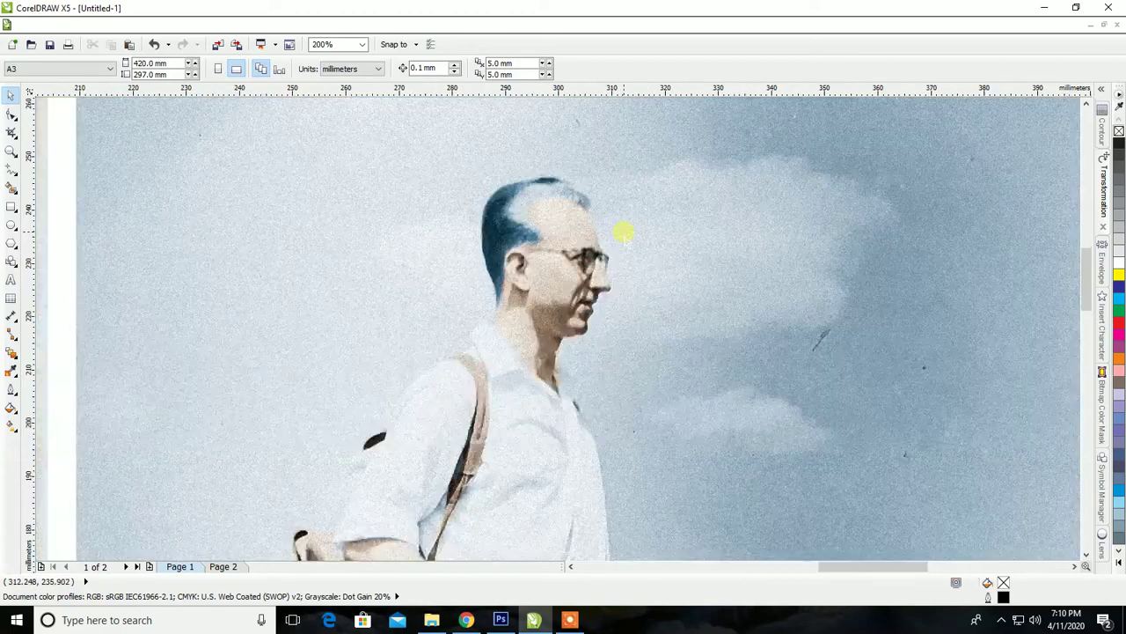
scroll(575, 195, up, 1)
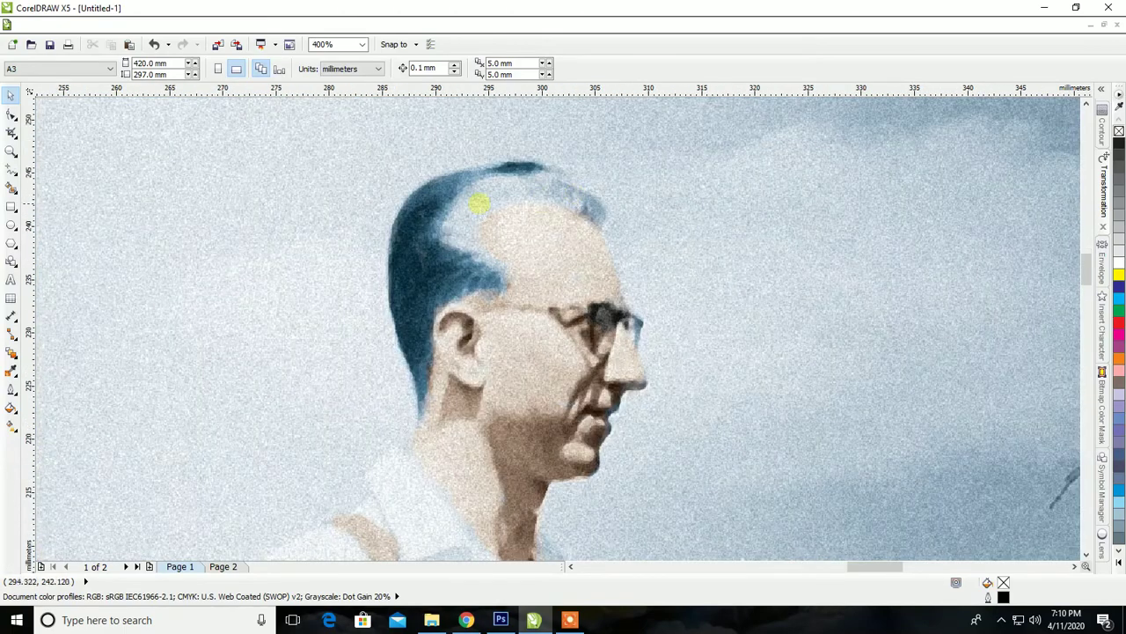
scroll(478, 204, up, 1)
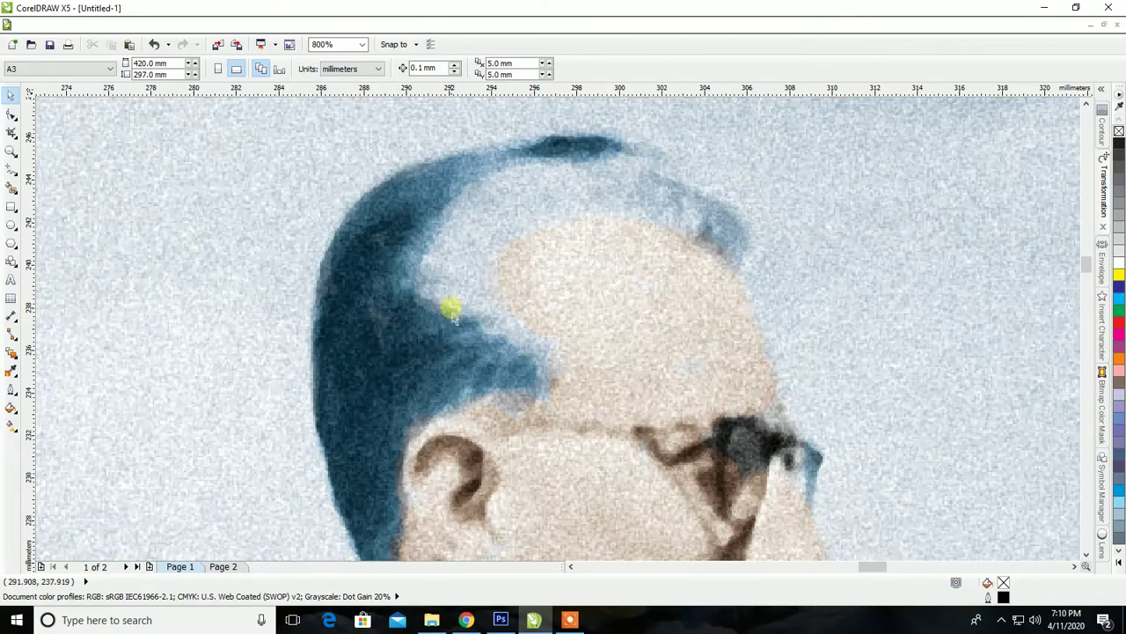
scroll(452, 316, down, 2)
scroll(460, 326, down, 2)
scroll(528, 314, down, 1)
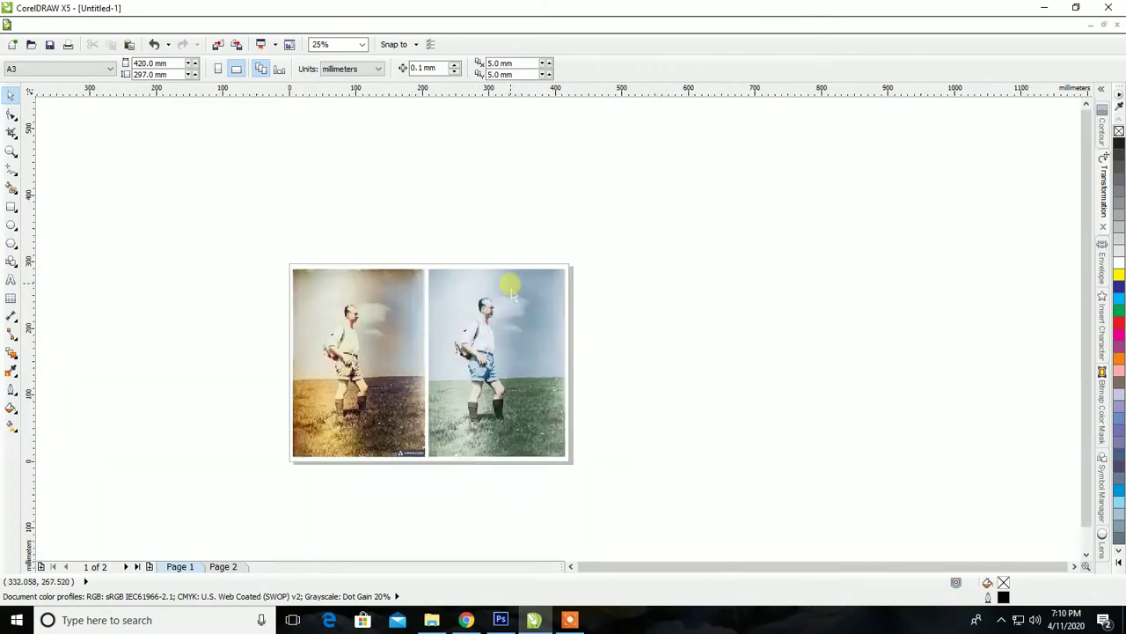
scroll(475, 362, up, 2)
scroll(486, 424, up, 2)
scroll(554, 339, down, 2)
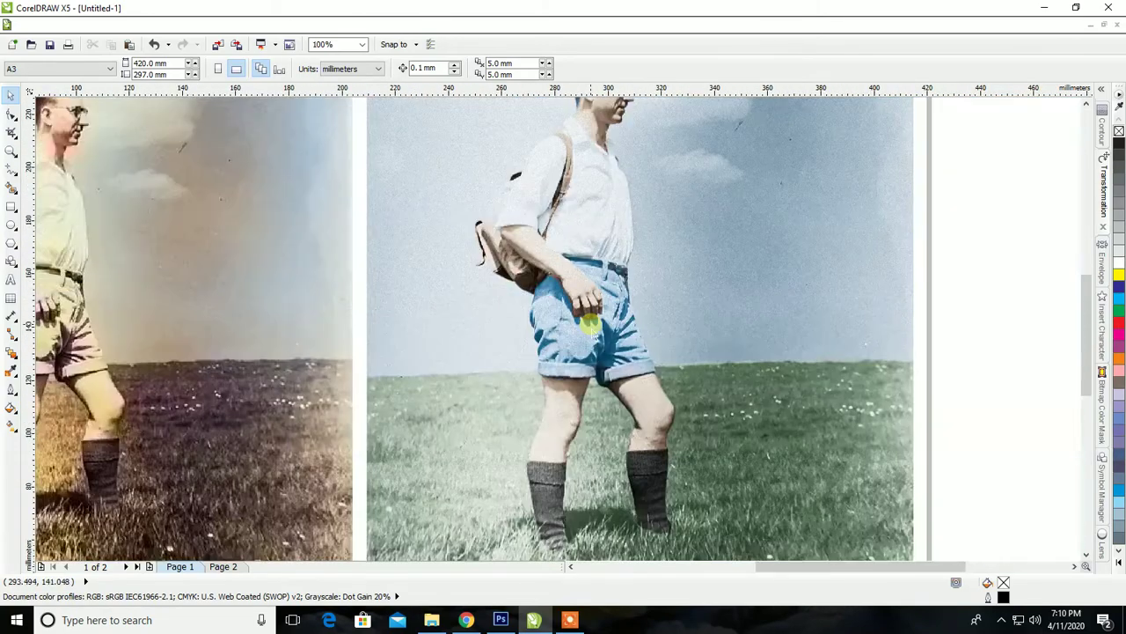
scroll(586, 320, down, 1)
scroll(364, 326, up, 3)
scroll(170, 229, down, 3)
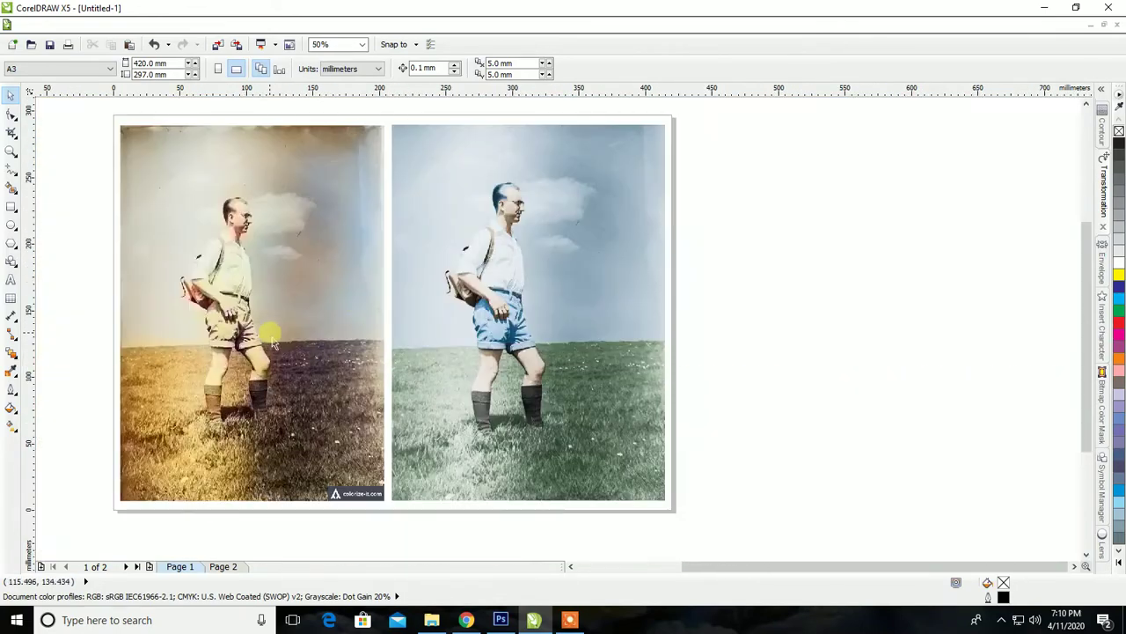
scroll(221, 184, up, 3)
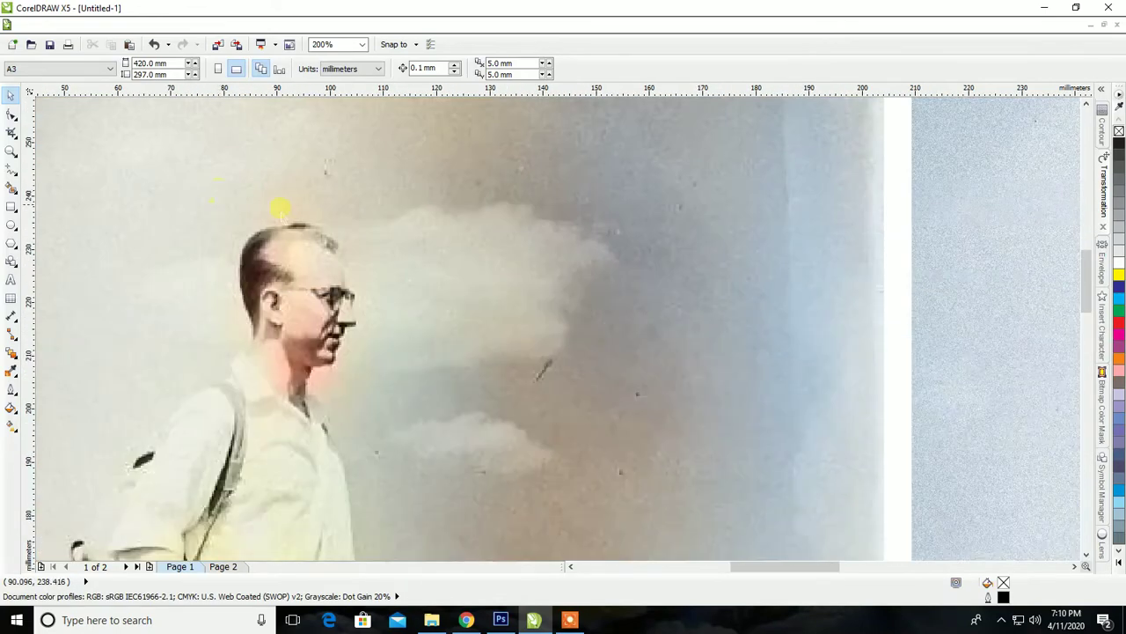
scroll(284, 209, up, 2)
scroll(339, 217, down, 5)
scroll(827, 180, up, 5)
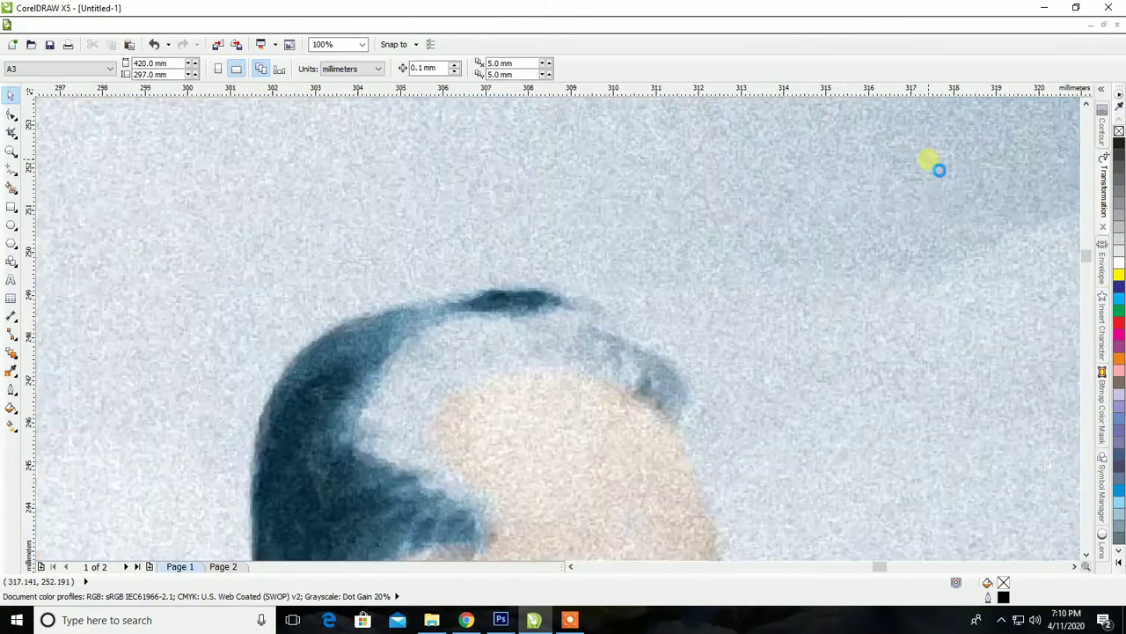
scroll(403, 351, down, 3)
scroll(433, 344, down, 4)
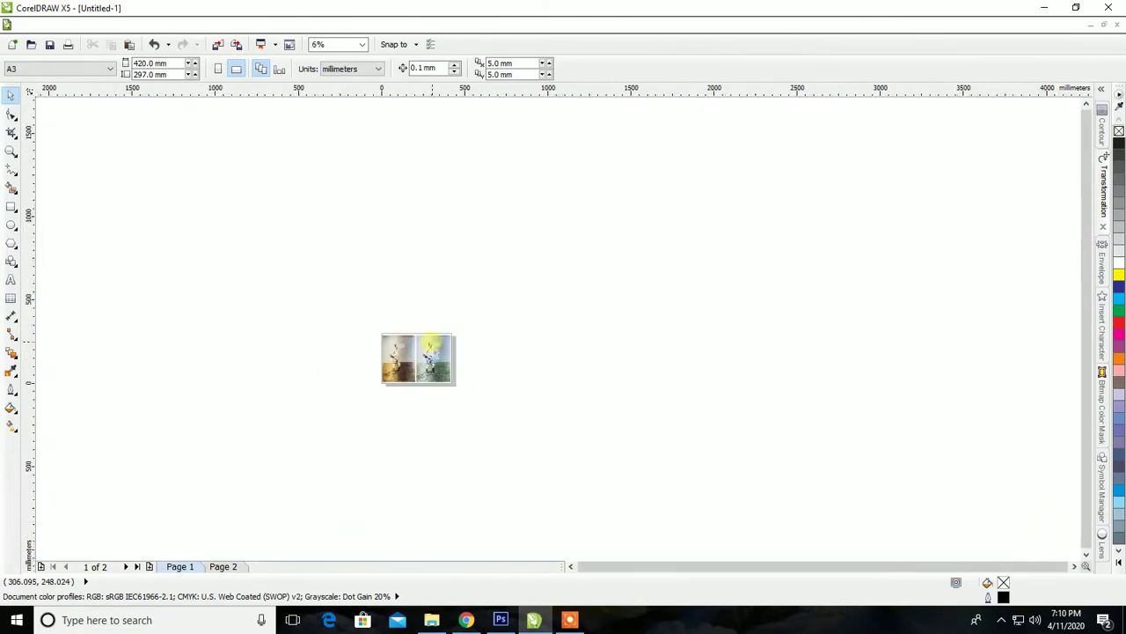
scroll(432, 344, up, 2)
scroll(388, 356, down, 1)
scroll(434, 420, up, 1)
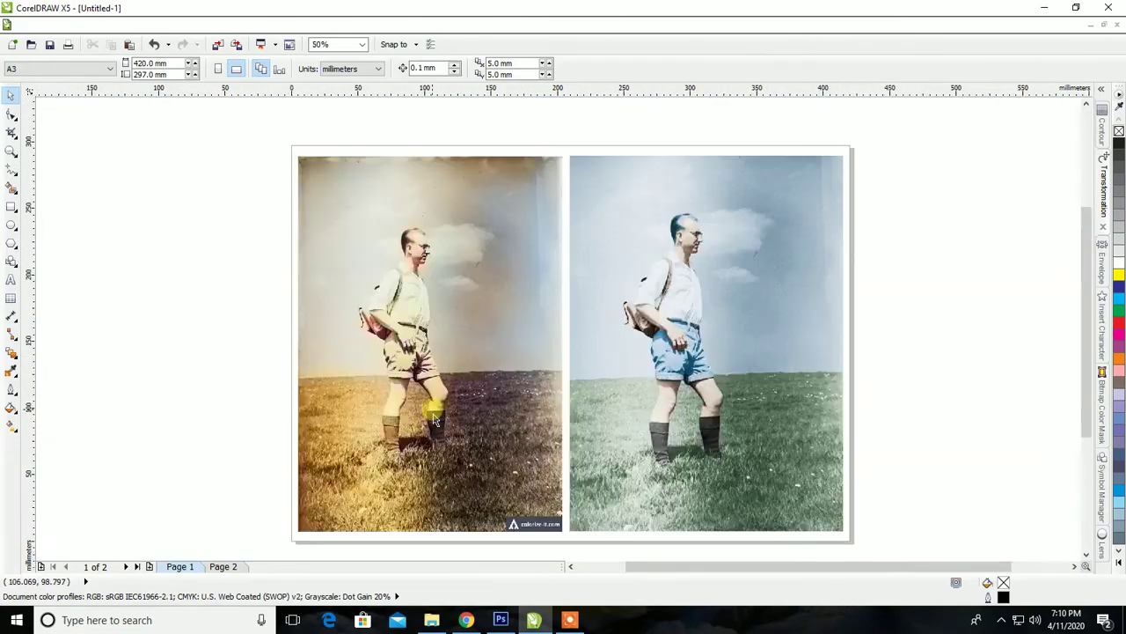